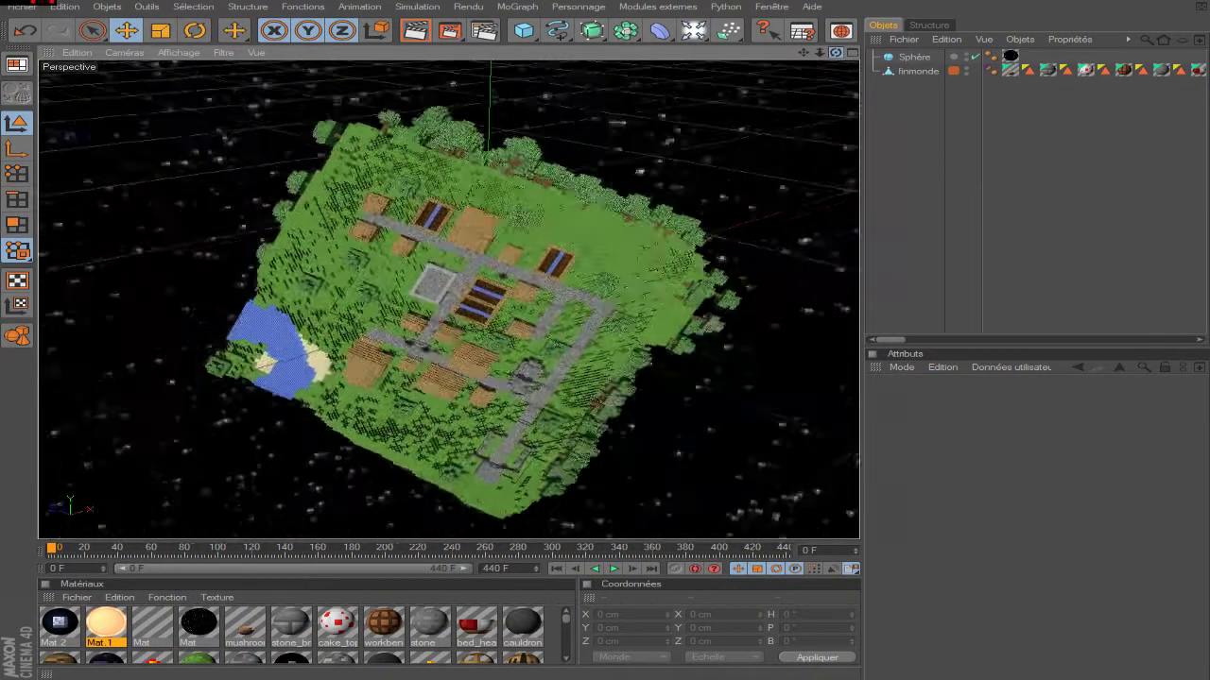
# Orbit the finmonde map to show its forest and village sides, selecting and deselecting the map object.
pyautogui.moveTo(837, 54)
pyautogui.mouseDown()
pyautogui.moveTo(888, 66)
pyautogui.moveTo(870, 60)
pyautogui.moveTo(889, 107)
pyautogui.mouseUp()
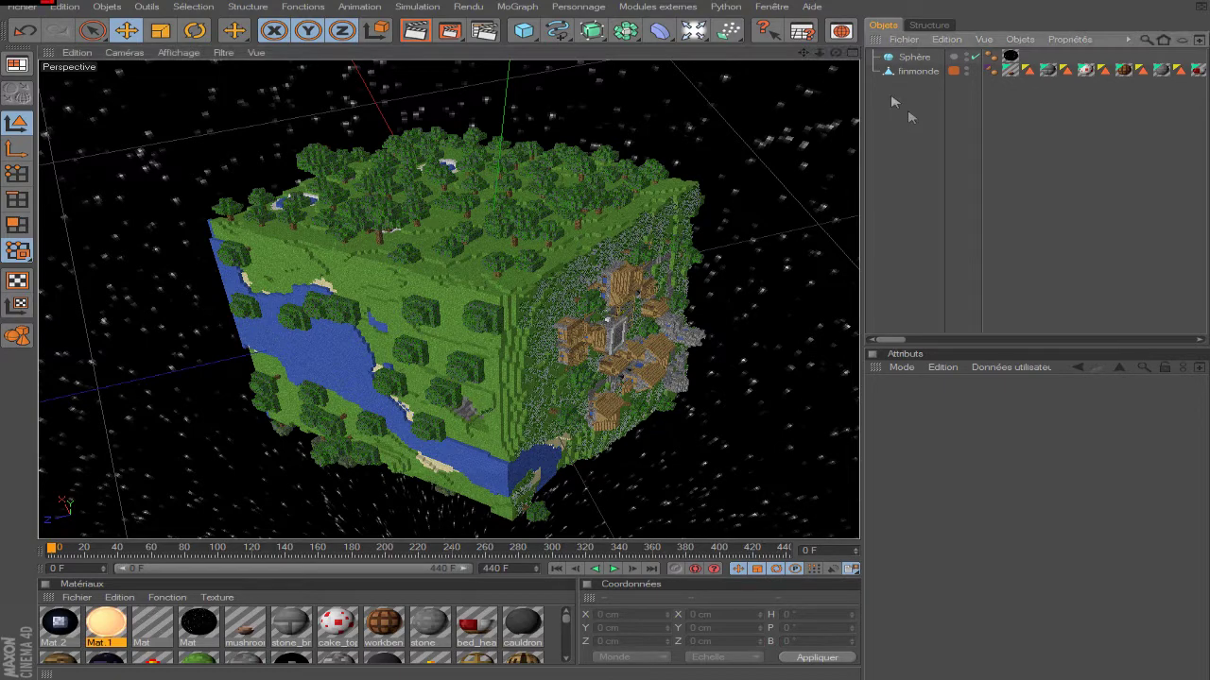
pyautogui.moveTo(836, 54); pyautogui.dragTo(879, 58)
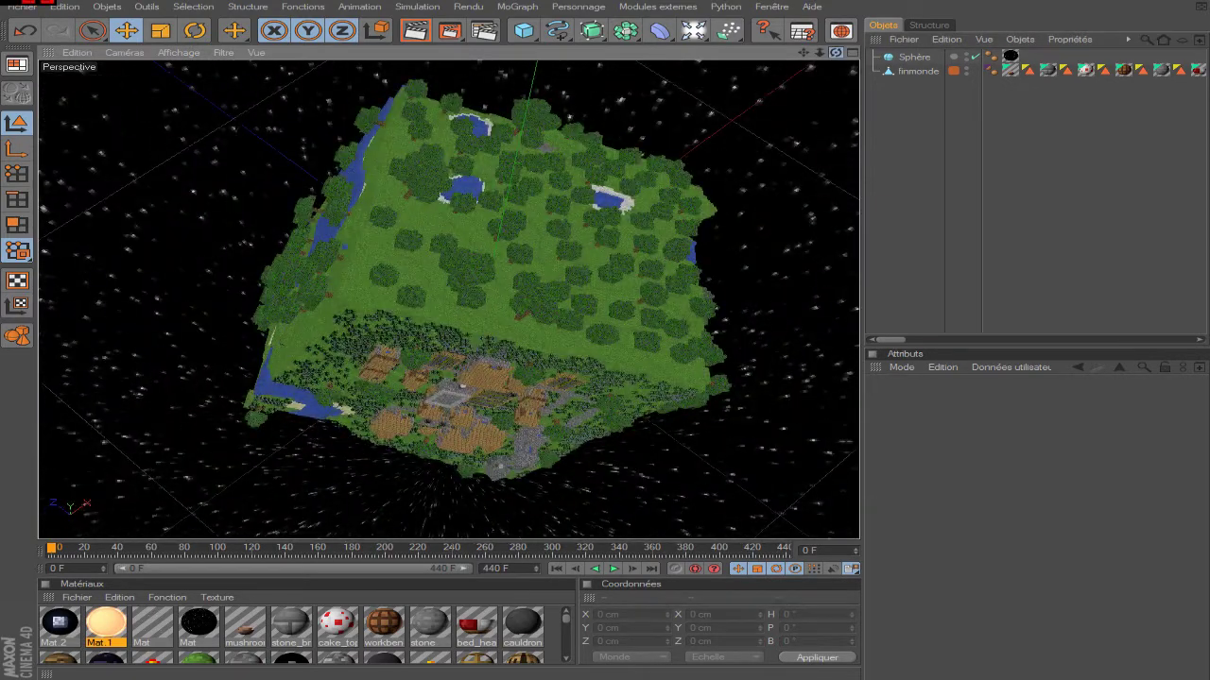
pyautogui.moveTo(835, 55); pyautogui.dragTo(879, 58)
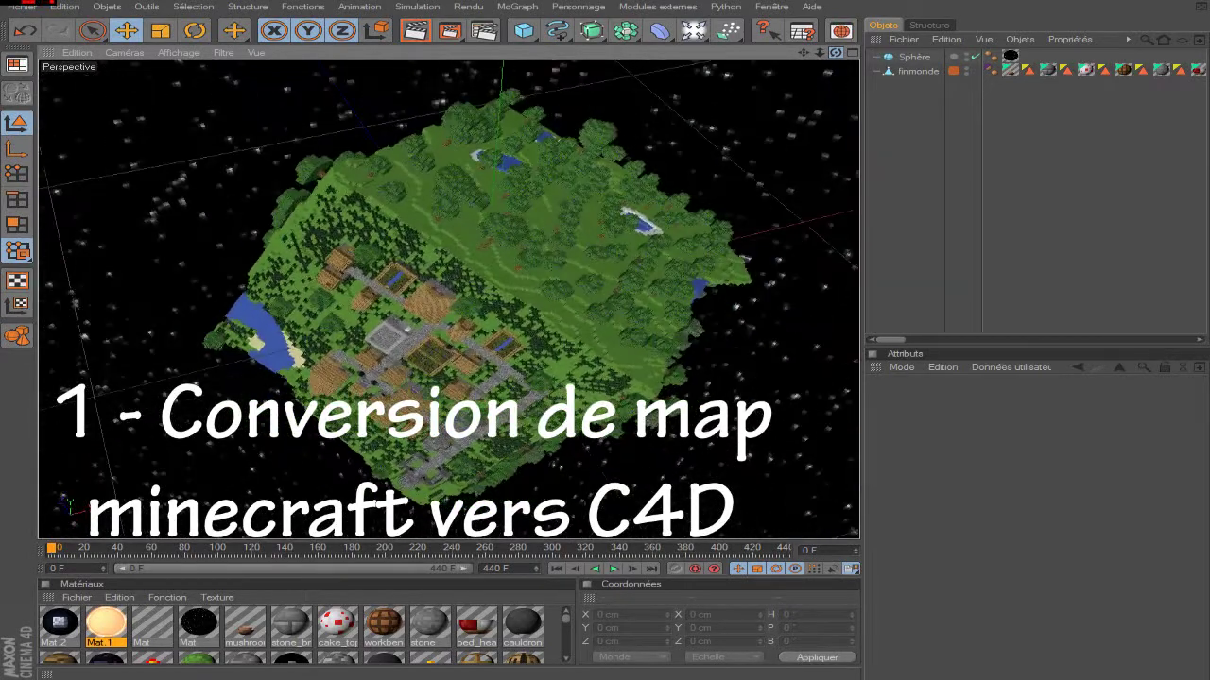
pyautogui.click(551, 230)
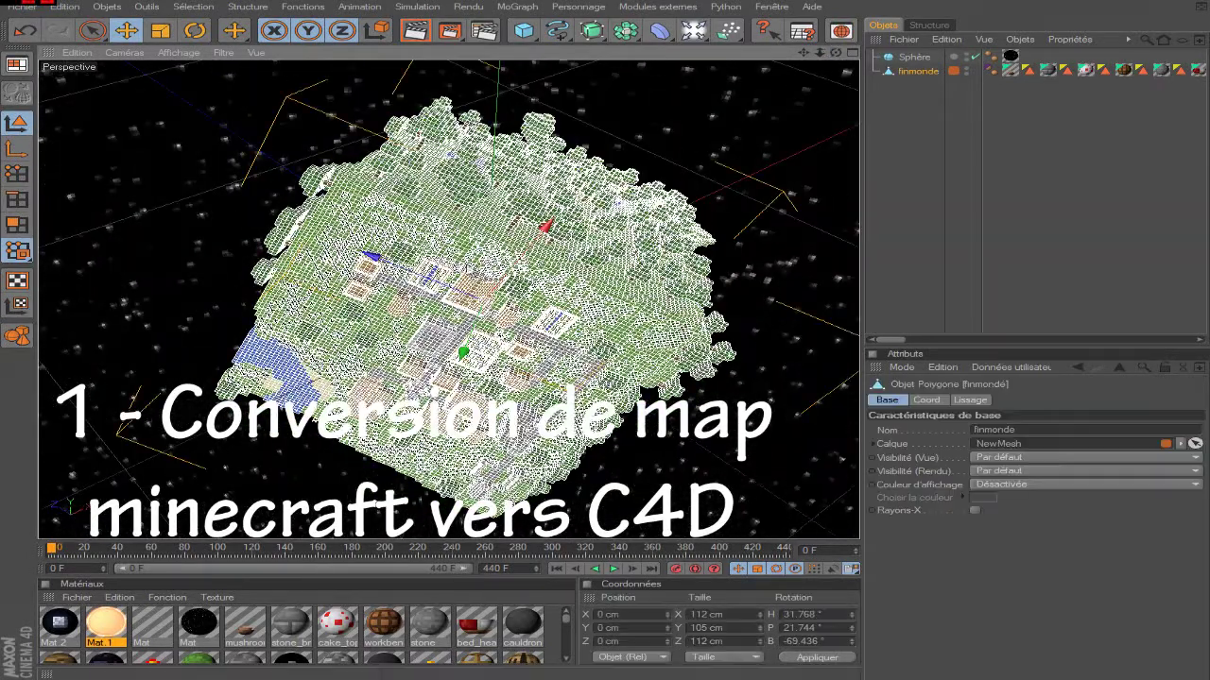
pyautogui.click(908, 166)
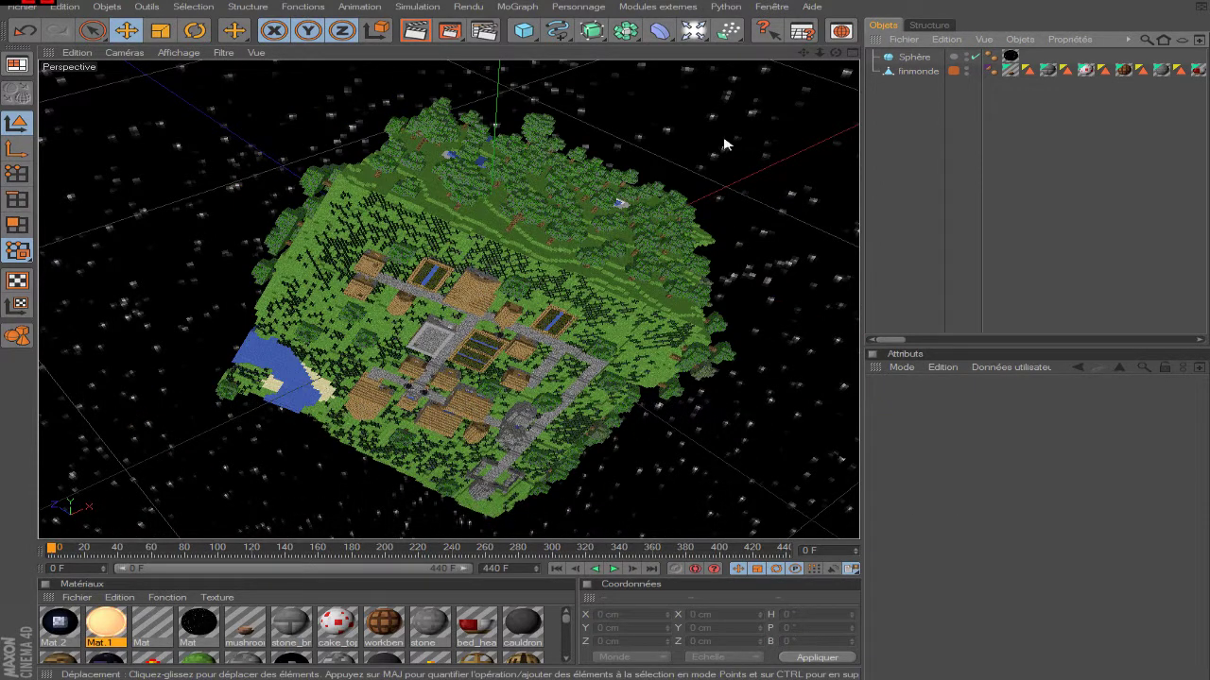
pyautogui.click(567, 210)
pyautogui.click(892, 135)
# Orbit once more around the textured Minecraft world, then close finmonde.c4d.
pyautogui.moveTo(836, 52); pyautogui.dragTo(774, 85)
pyautogui.moveTo(835, 52); pyautogui.dragTo(813, 71)
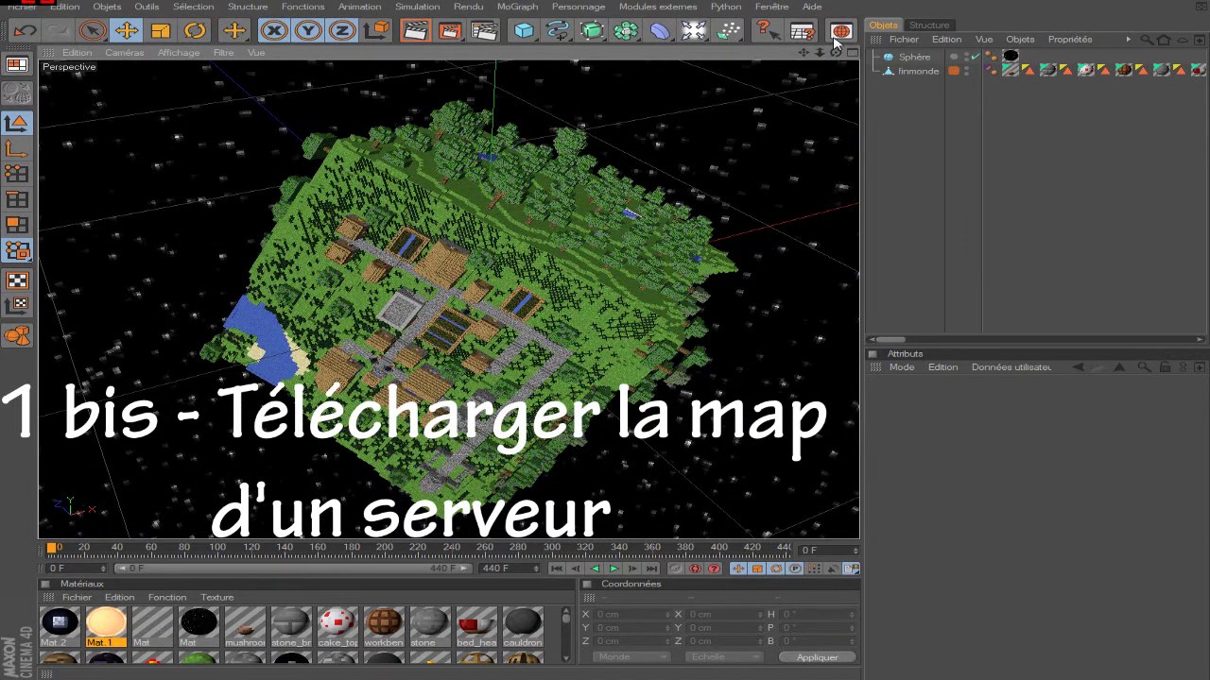
pyautogui.moveTo(833, 54)
pyautogui.mouseDown()
pyautogui.moveTo(794, 76)
pyautogui.moveTo(834, 54)
pyautogui.moveTo(700, 60)
pyautogui.mouseUp()
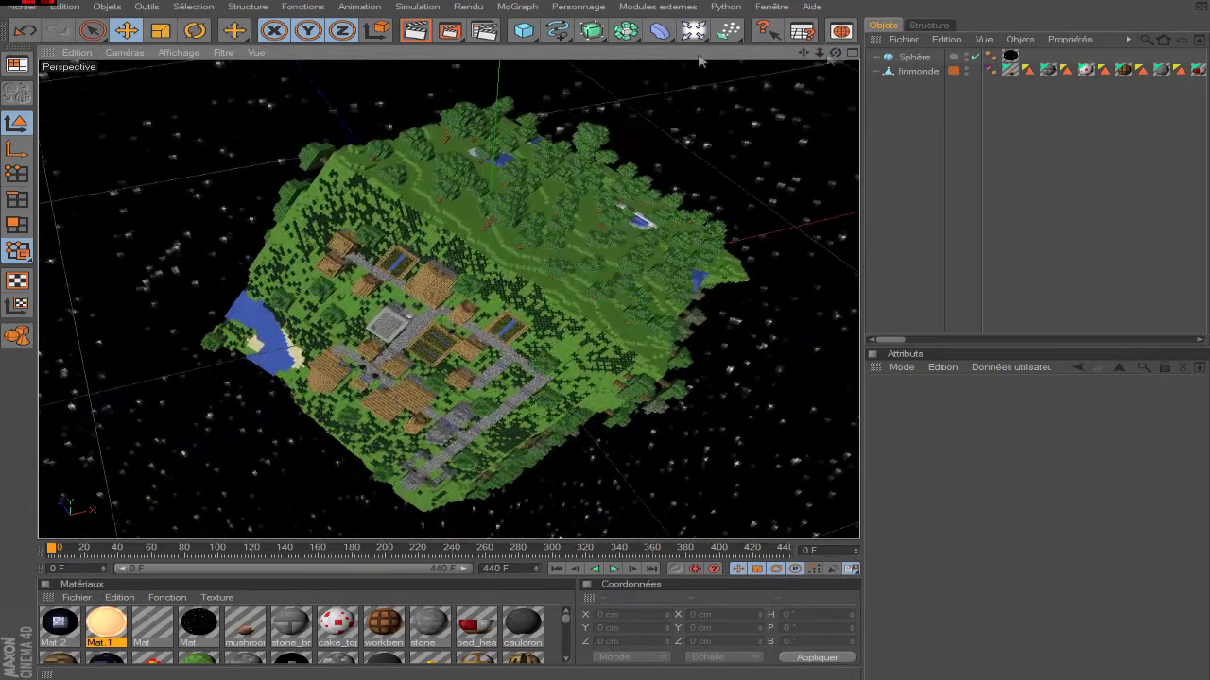
pyautogui.click(24, 7)
pyautogui.click(71, 83)
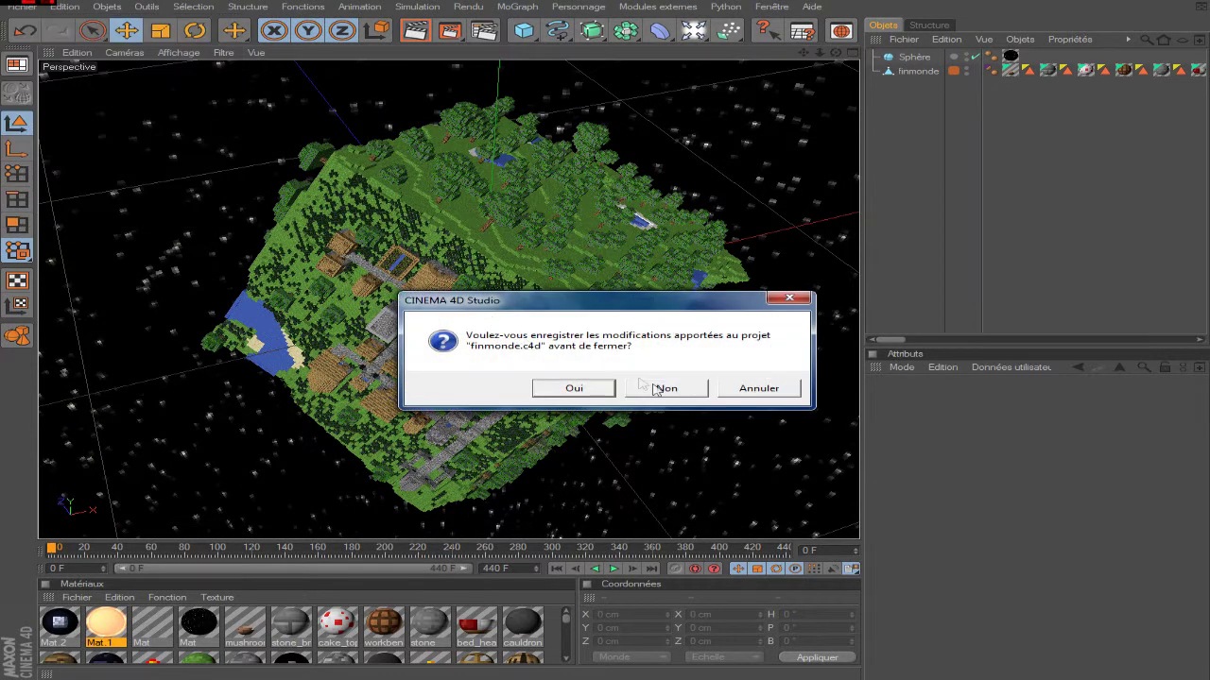
# Close finmonde without saving, then select a few cubes on the fanta terraces and upper platform.
pyautogui.click(656, 389)
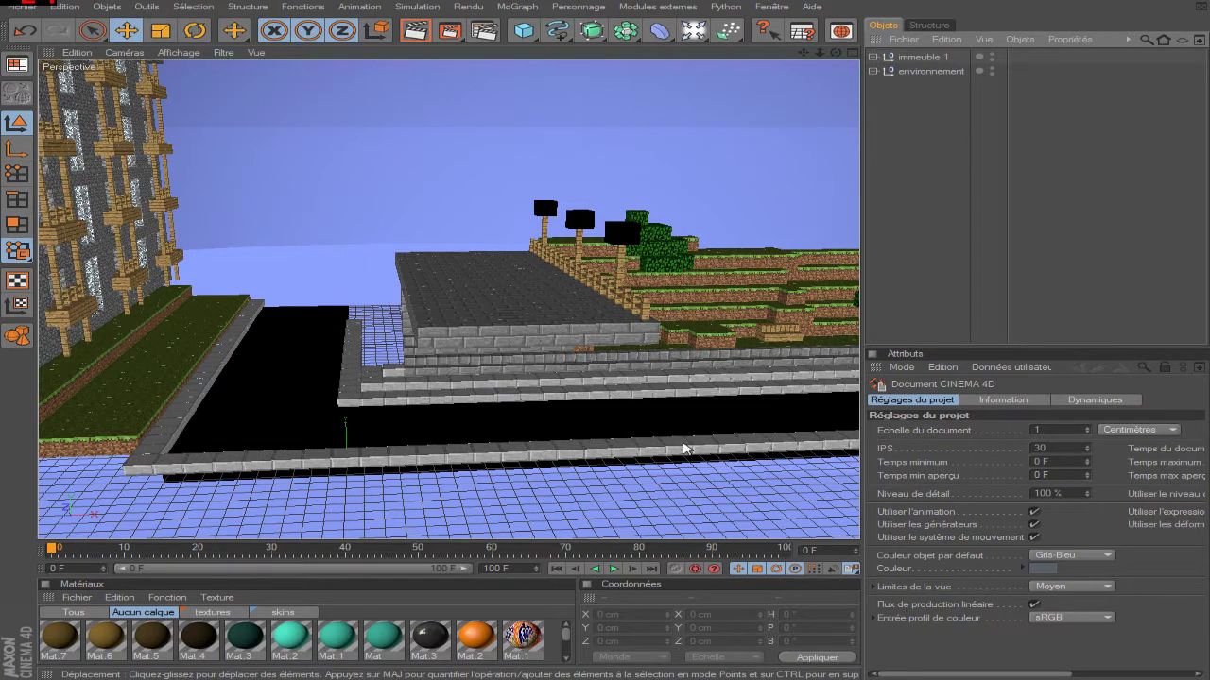
pyautogui.click(711, 338)
pyautogui.hotkey('ctrl', 'z')
pyautogui.hotkey('ctrl', 'z')
pyautogui.click(460, 282)
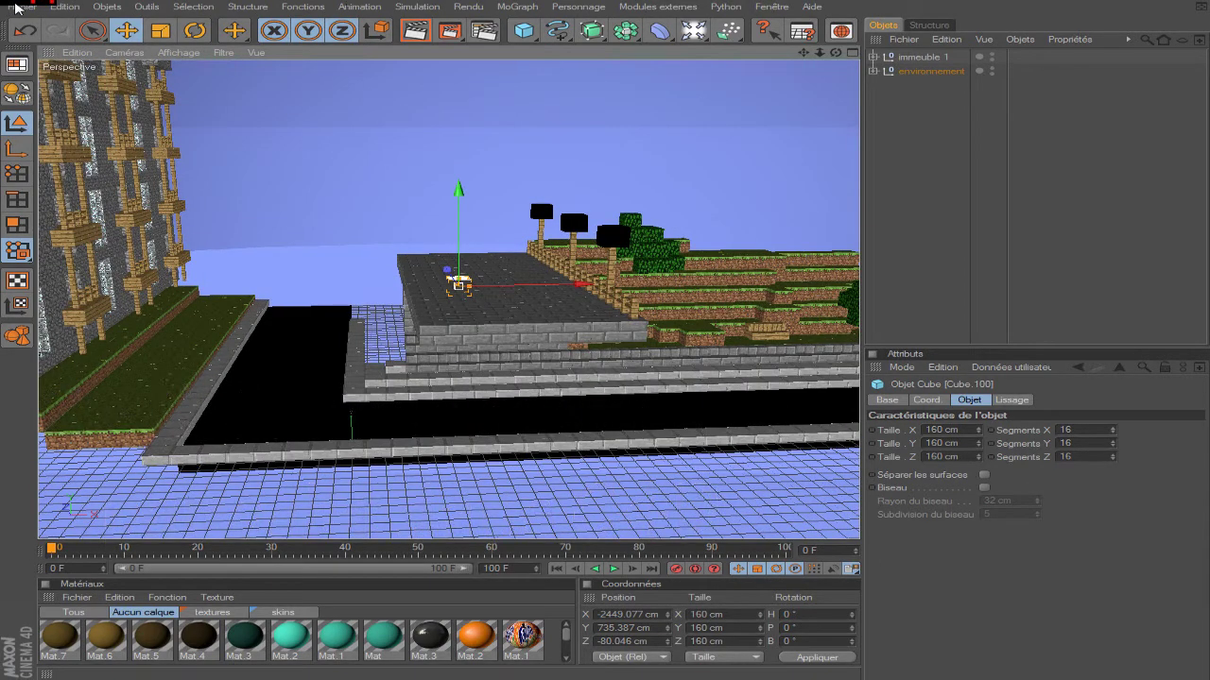
# Close fanta.c4d, discarding its unsaved changes.
pyautogui.click(16, 8)
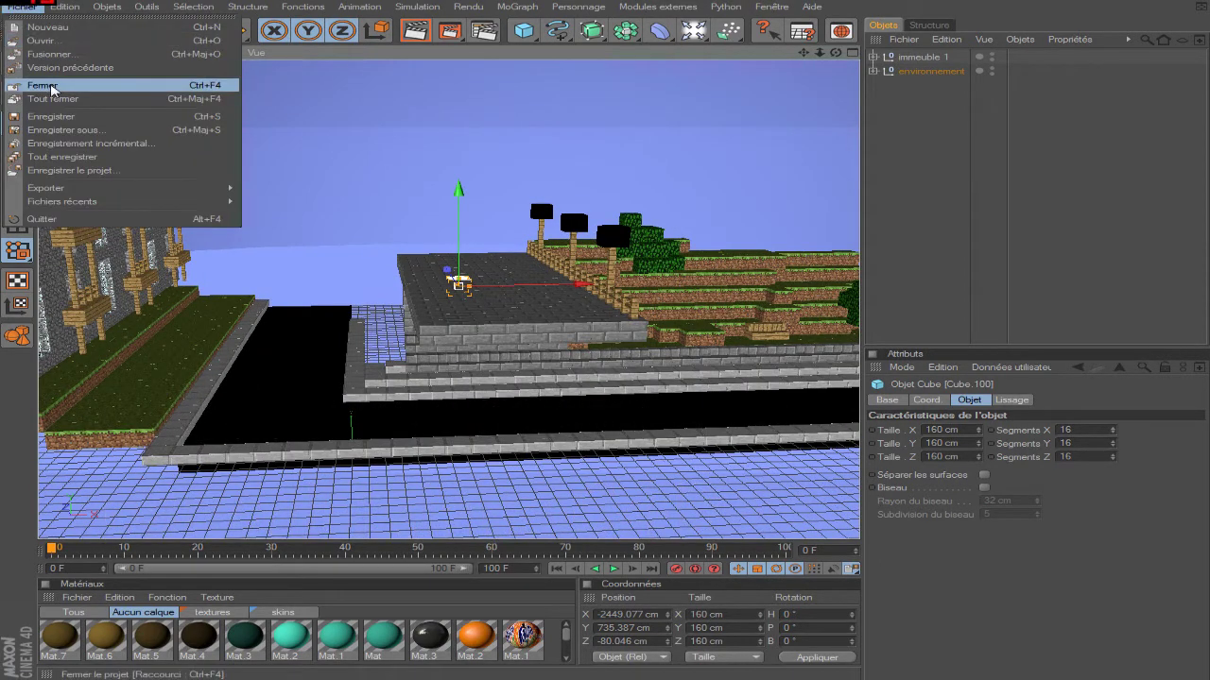
pyautogui.click(52, 90)
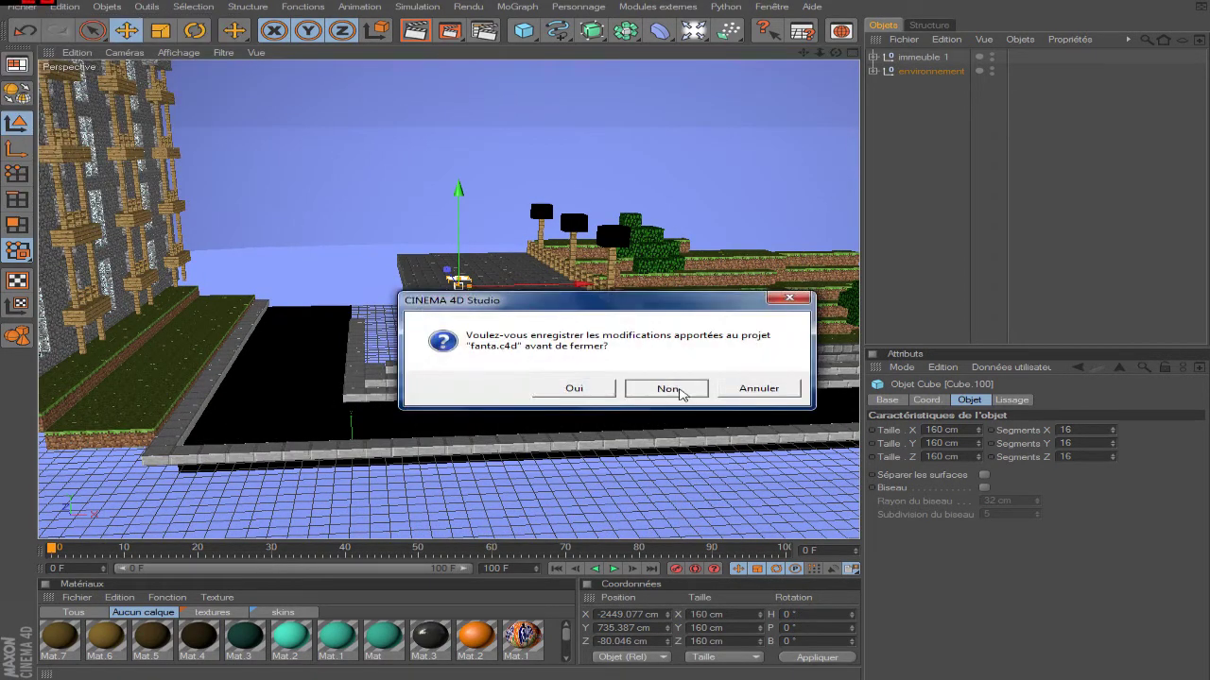
pyautogui.click(677, 387)
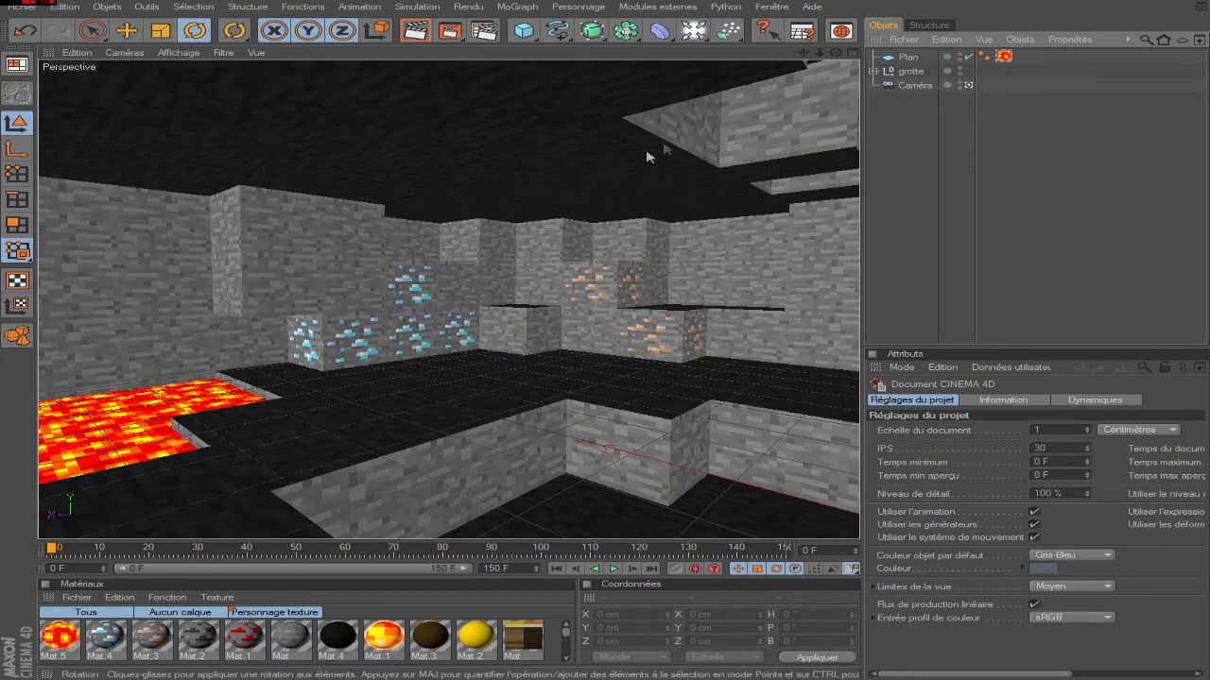
# Switch the cave scene to the editor view and orbit to a higher view over the grotte object.
pyautogui.moveTo(570, 220); pyautogui.dragTo(545, 237)
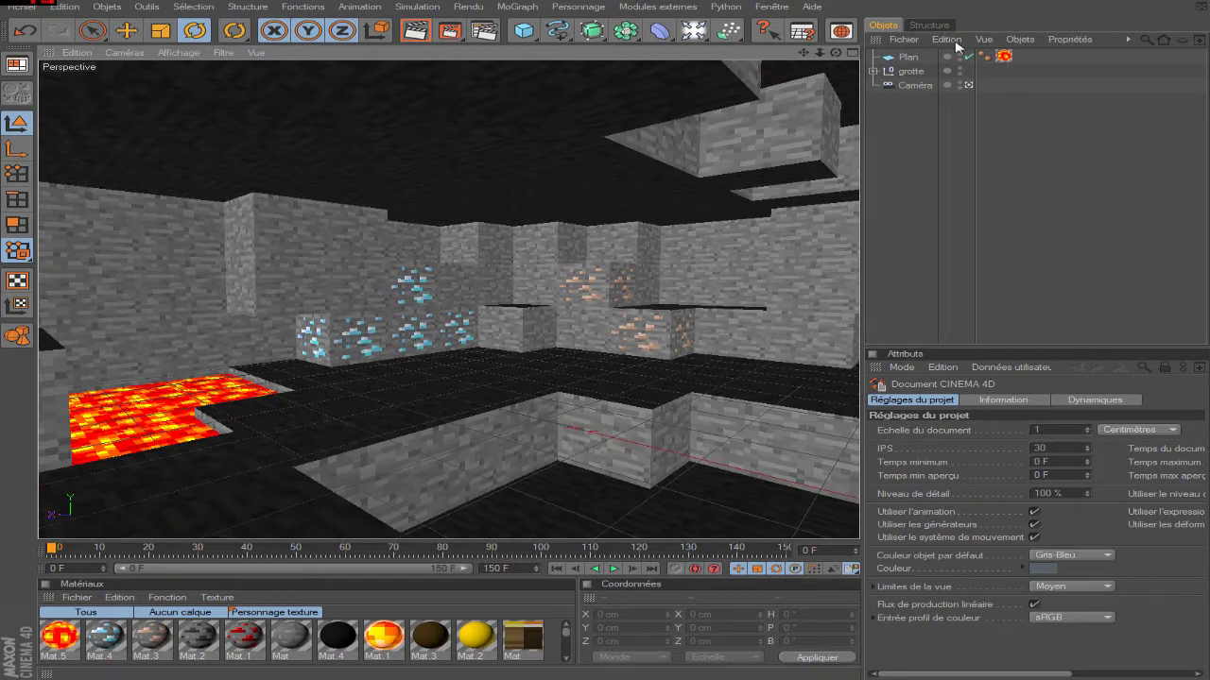
pyautogui.click(969, 85)
pyautogui.scroll(-3, 464, 284)
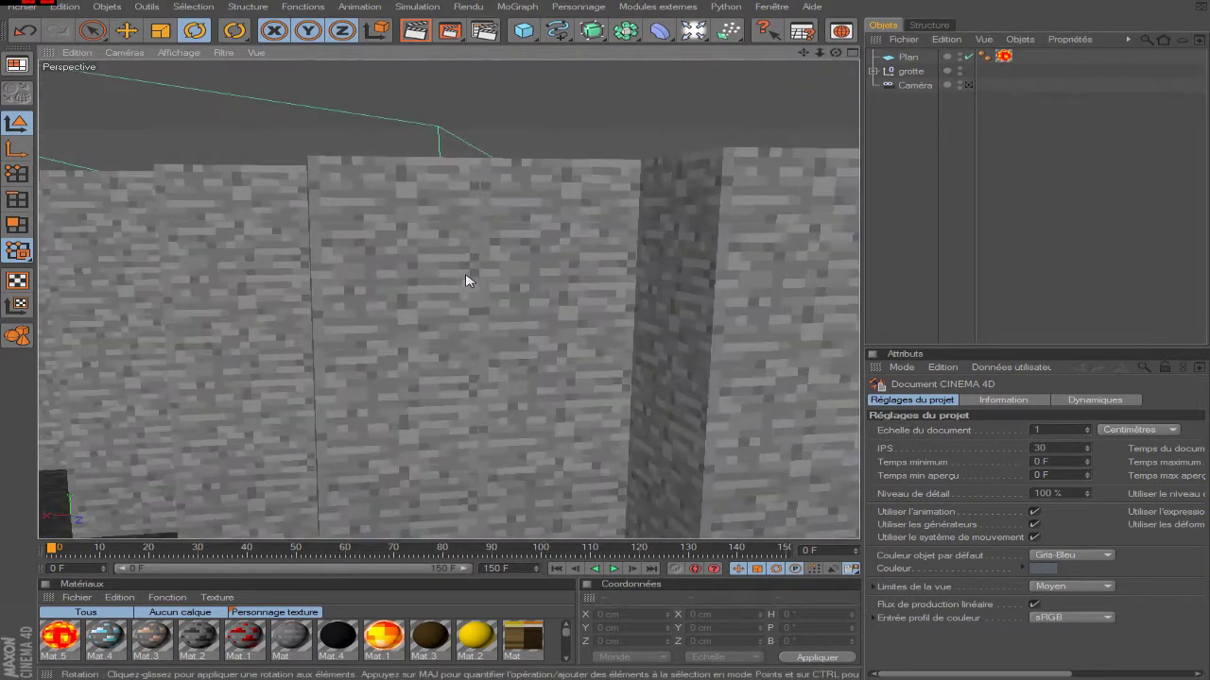
pyautogui.scroll(-3, 468, 282)
pyautogui.scroll(-3, 470, 280)
pyautogui.click(450, 359)
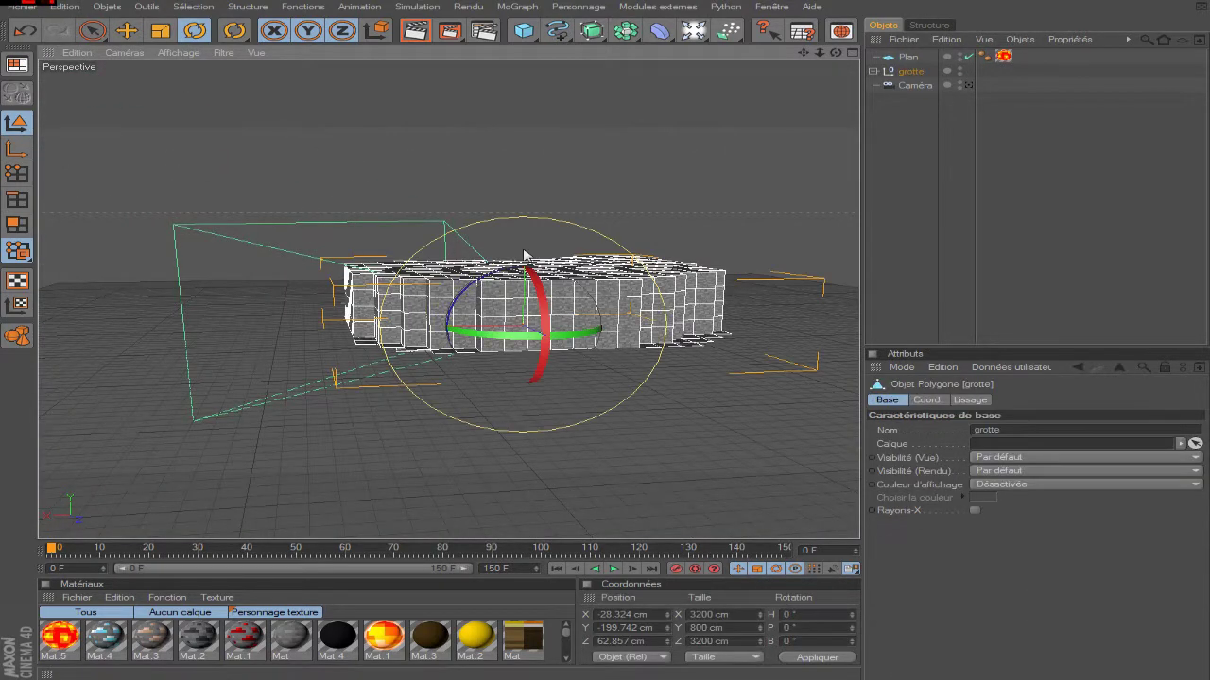
pyautogui.moveTo(835, 53); pyautogui.dragTo(835, 57)
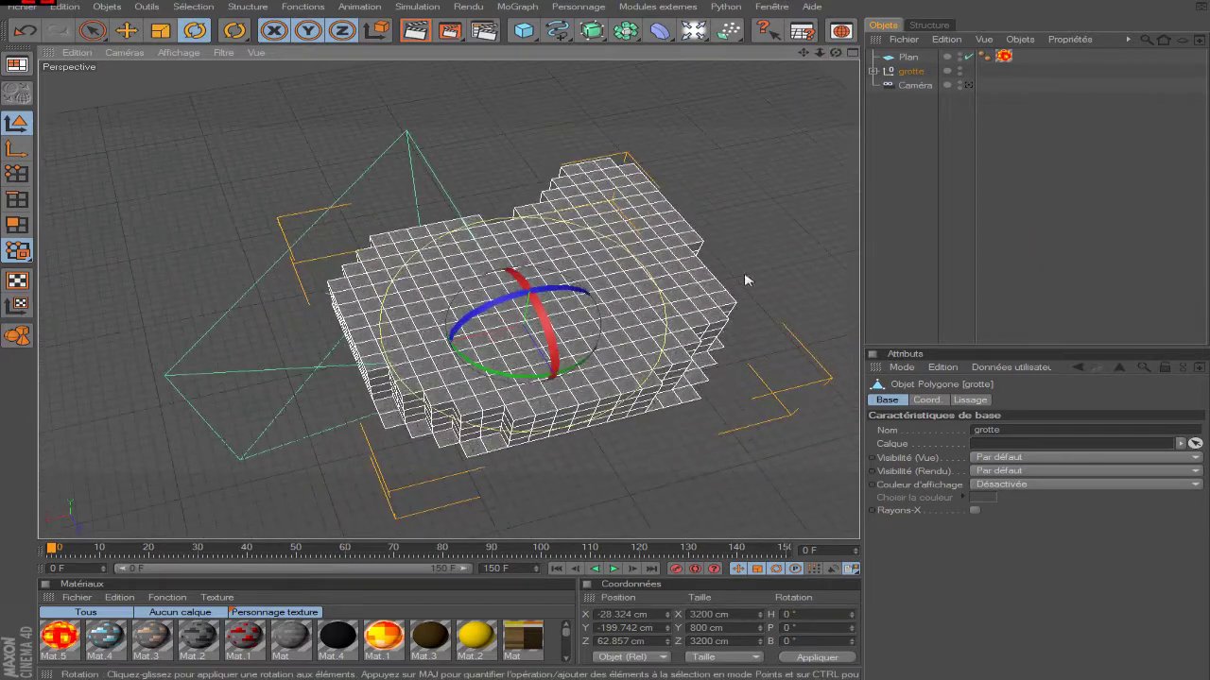
pyautogui.click(879, 189)
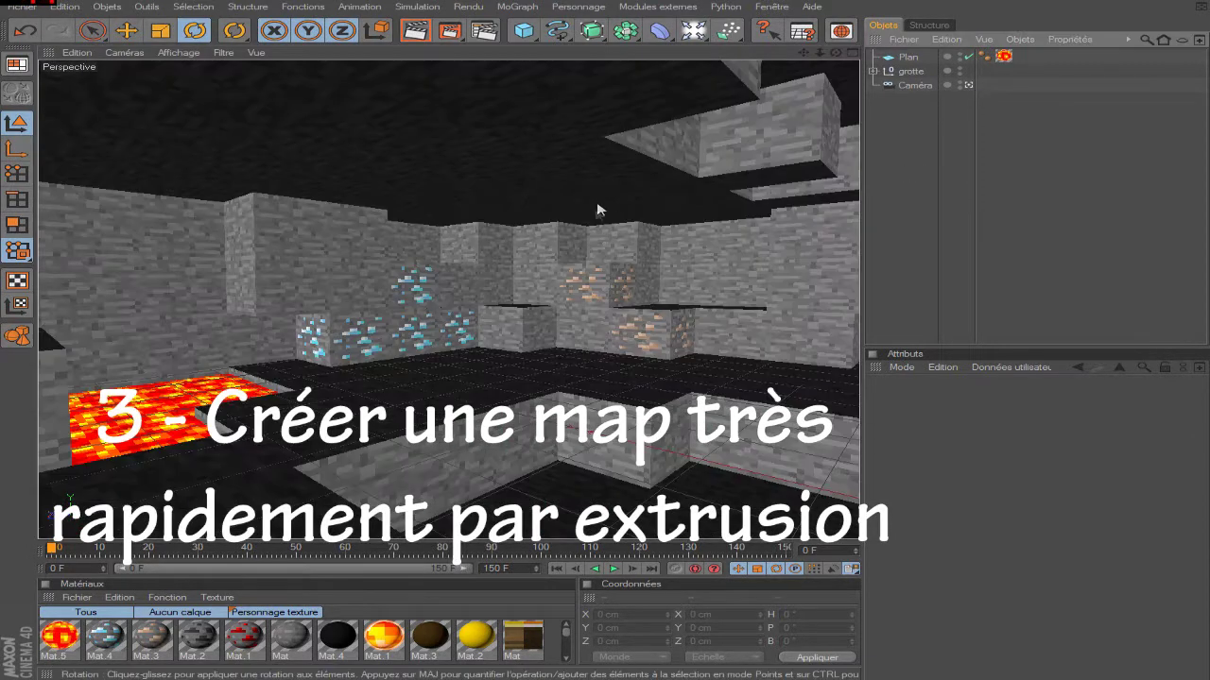
# Select and deselect the grotte cave object, then close minage3.c4d, answering the save prompt.
pyautogui.click(603, 263)
pyautogui.hotkey('ctrl', 'shift', 'a')
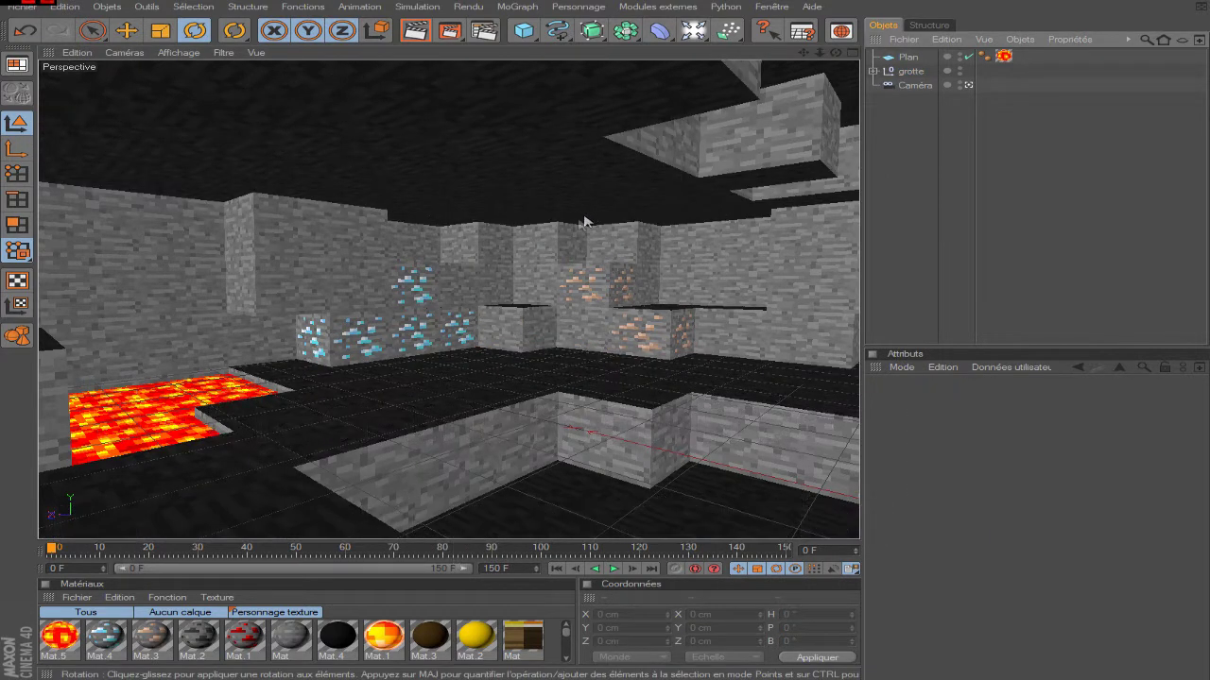
pyautogui.click(436, 407)
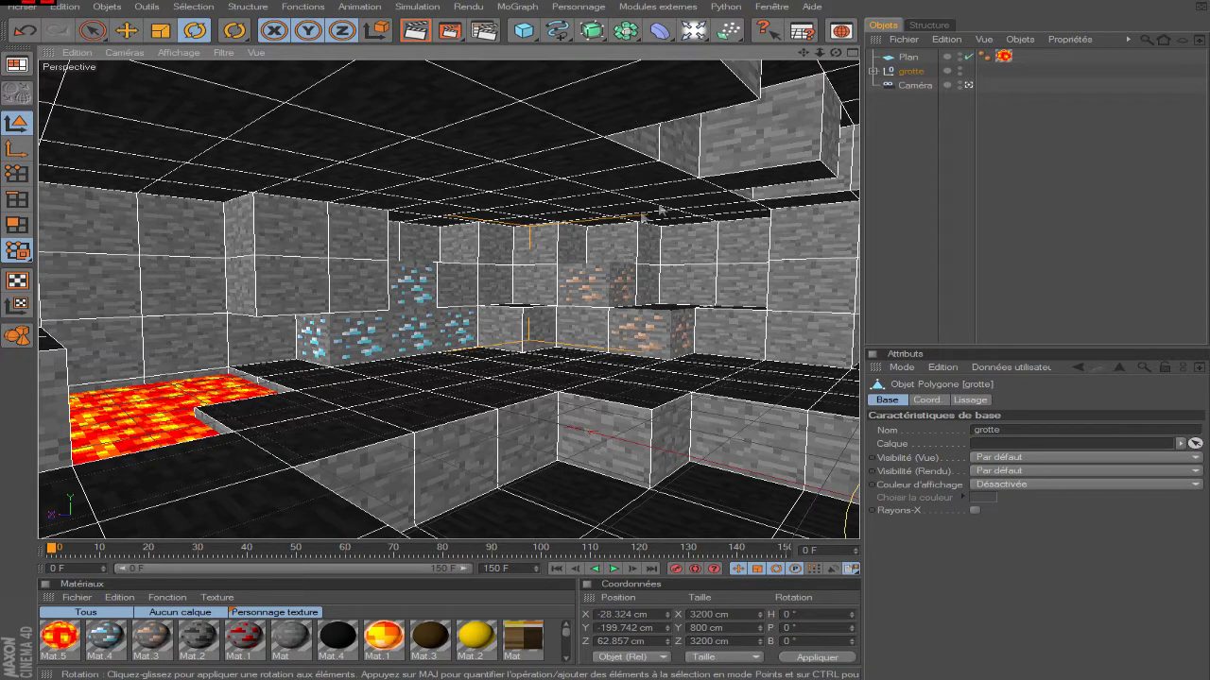
pyautogui.click(451, 135)
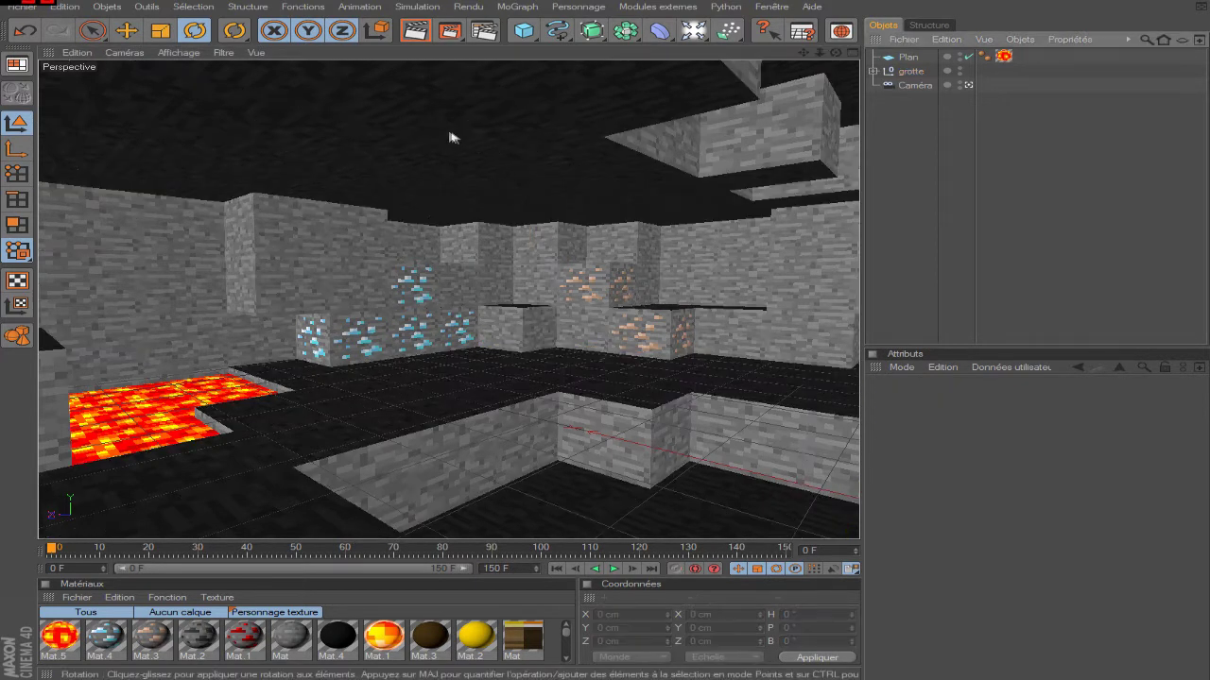
pyautogui.click(19, 7)
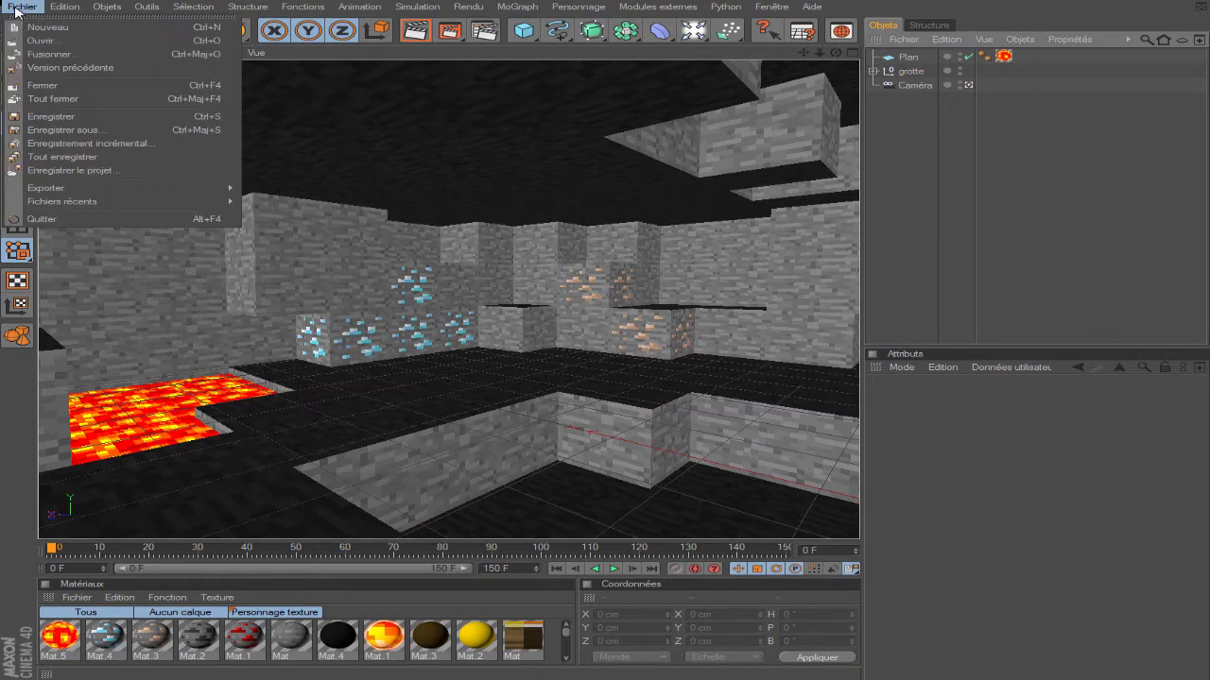
pyautogui.click(88, 85)
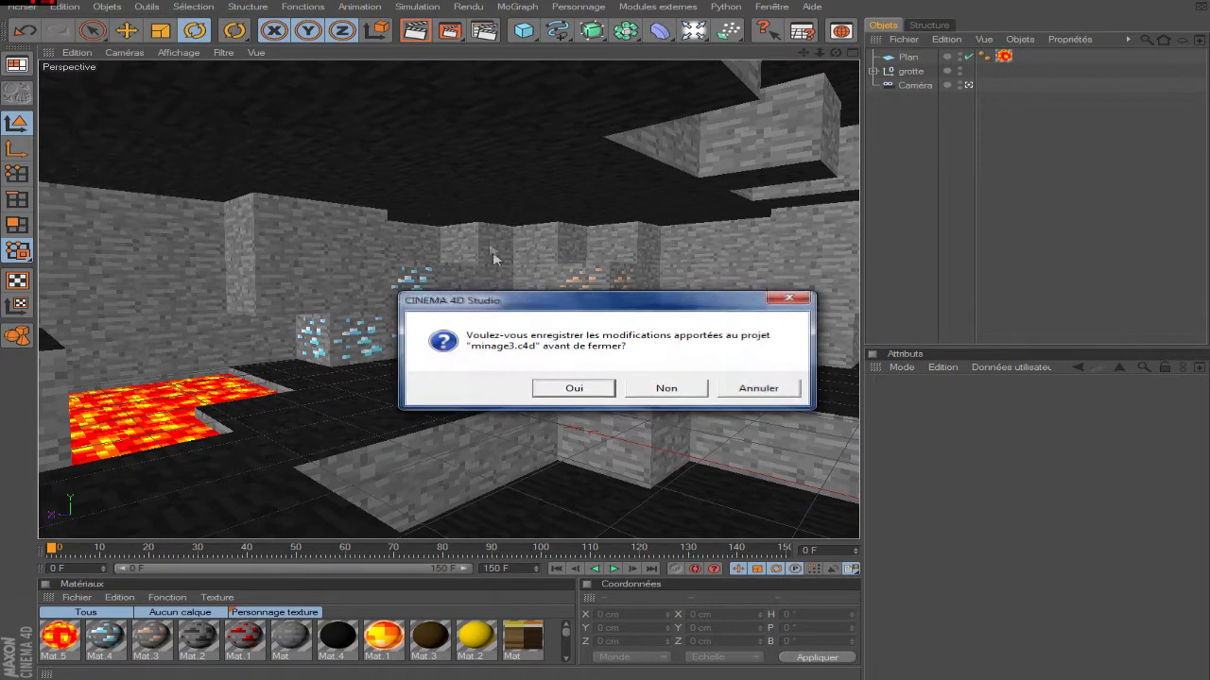
pyautogui.click(673, 396)
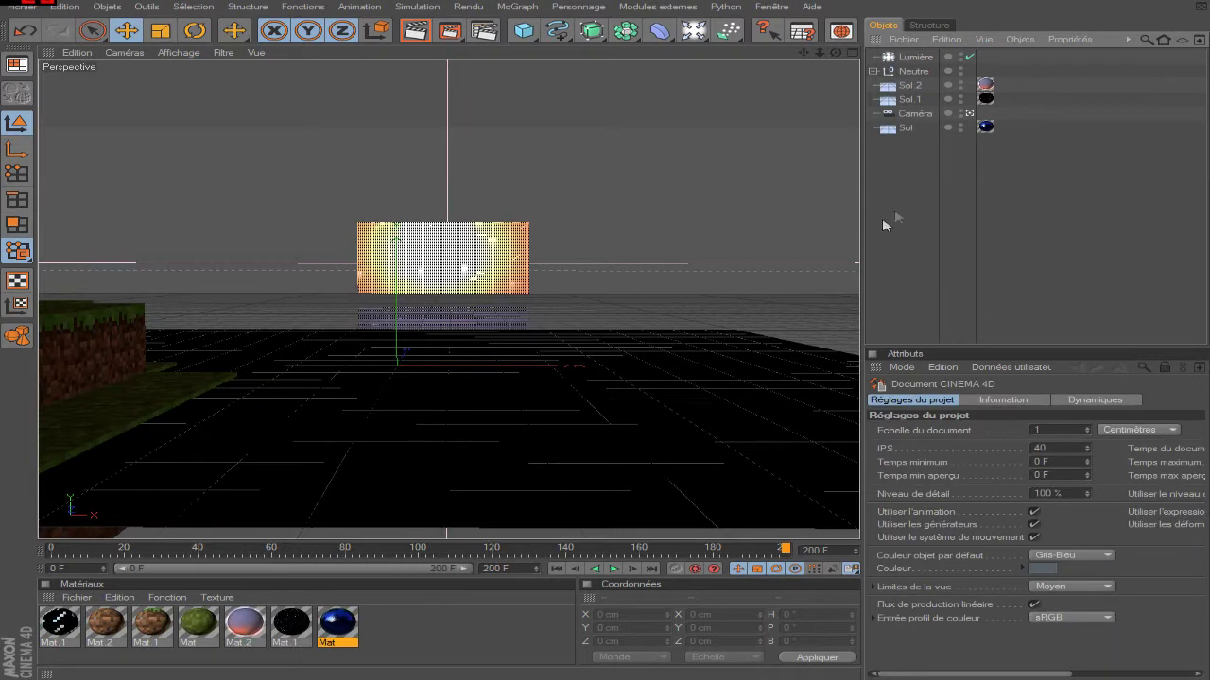
# Render a sunset-over-water preview of the water scene, then select and deselect the floor Sol.
pyautogui.click(415, 30)
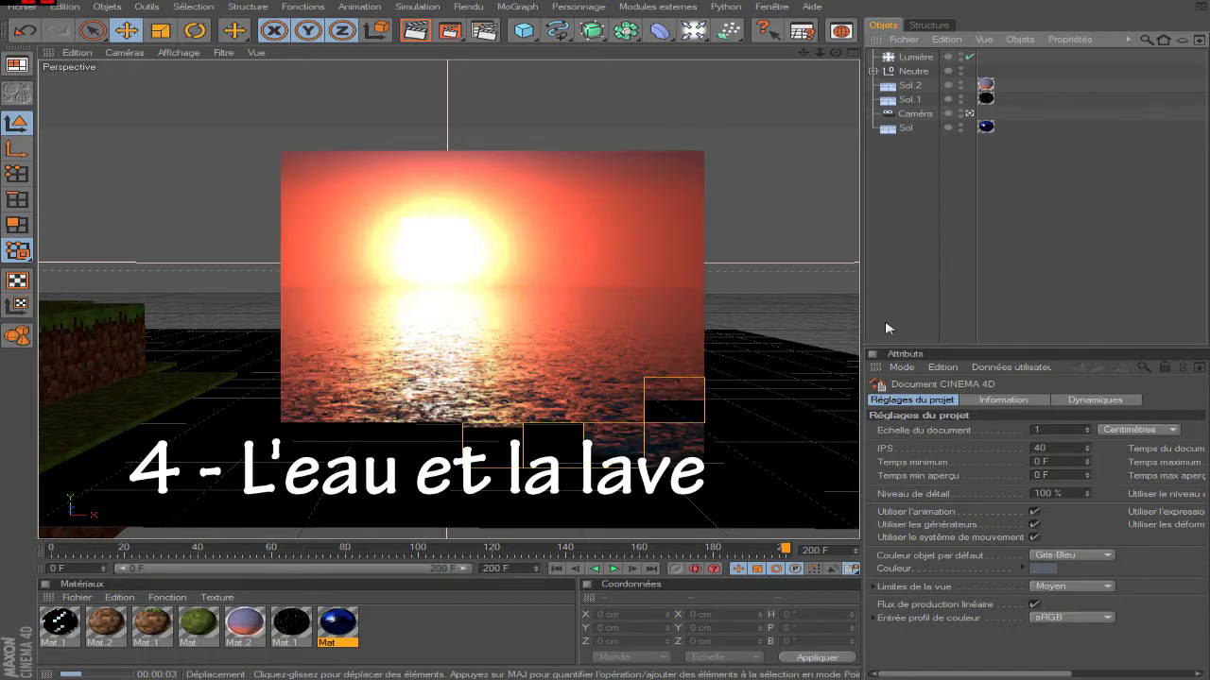
pyautogui.click(889, 213)
pyautogui.click(700, 410)
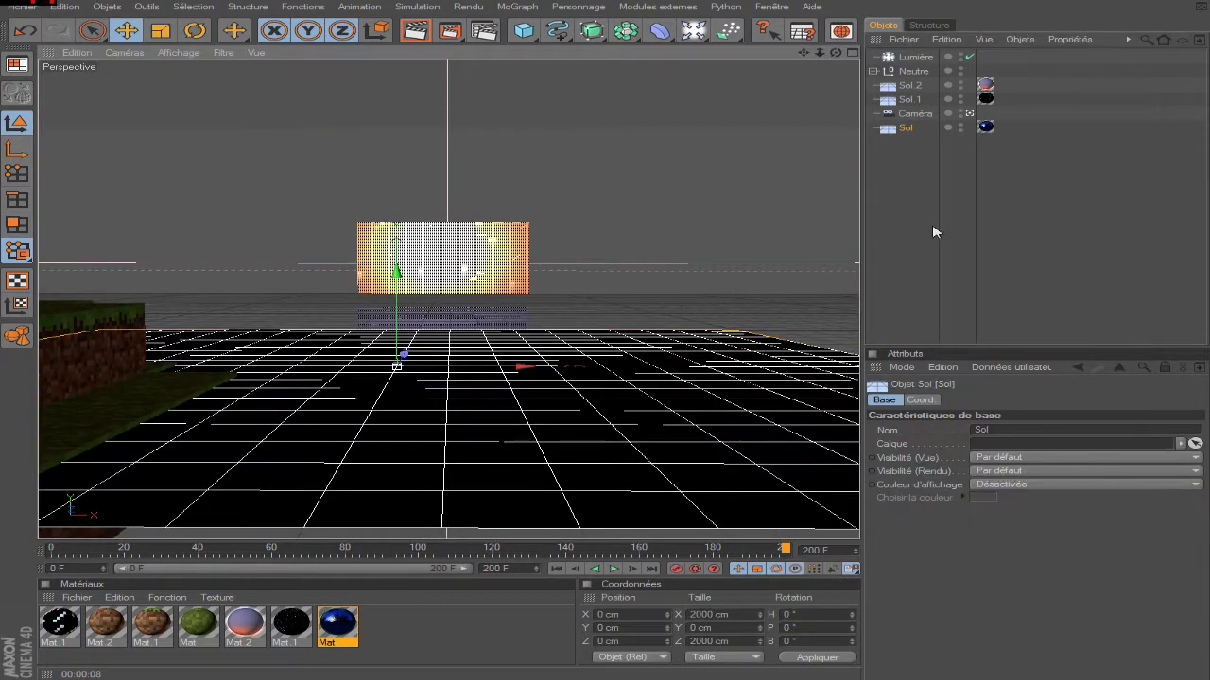
pyautogui.click(937, 230)
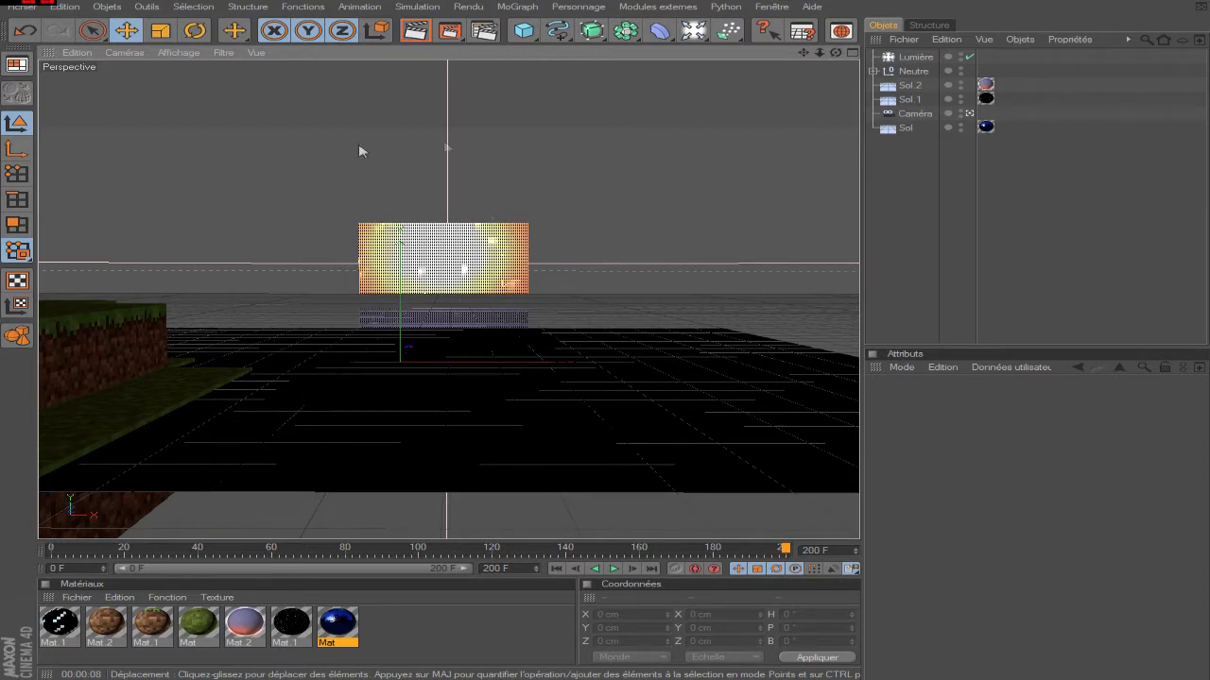
# Close all open projects with Tout fermer, answering the save prompt.
pyautogui.click(23, 7)
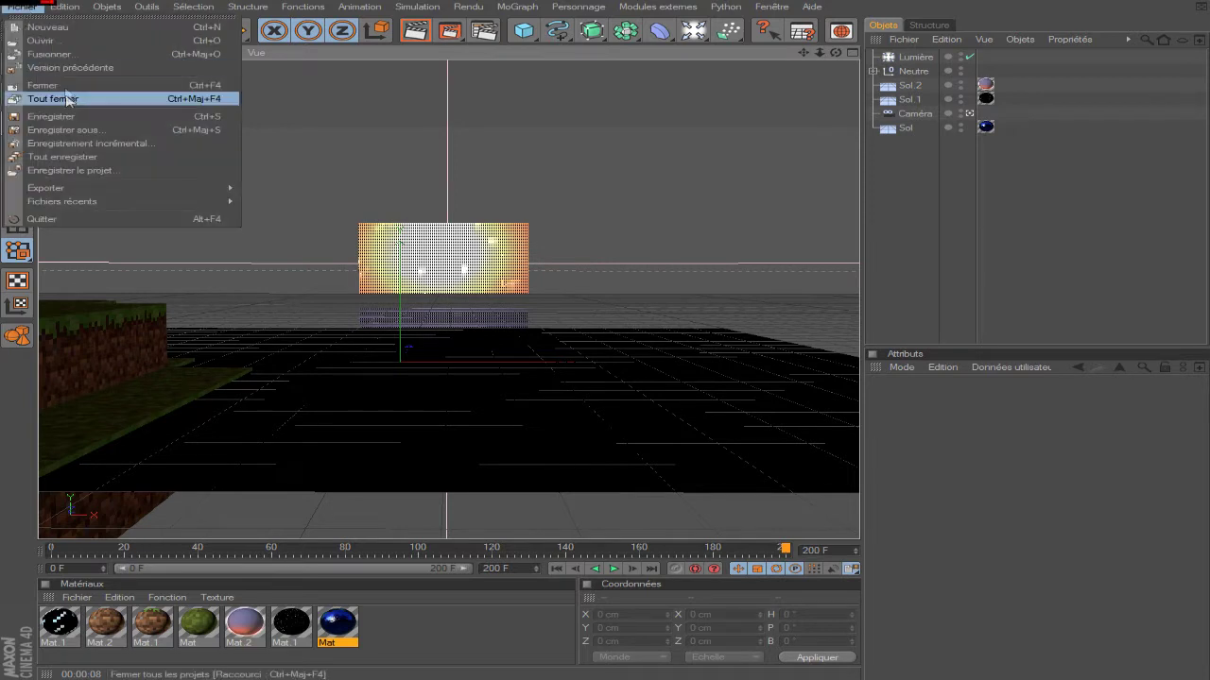
pyautogui.click(66, 99)
pyautogui.click(690, 386)
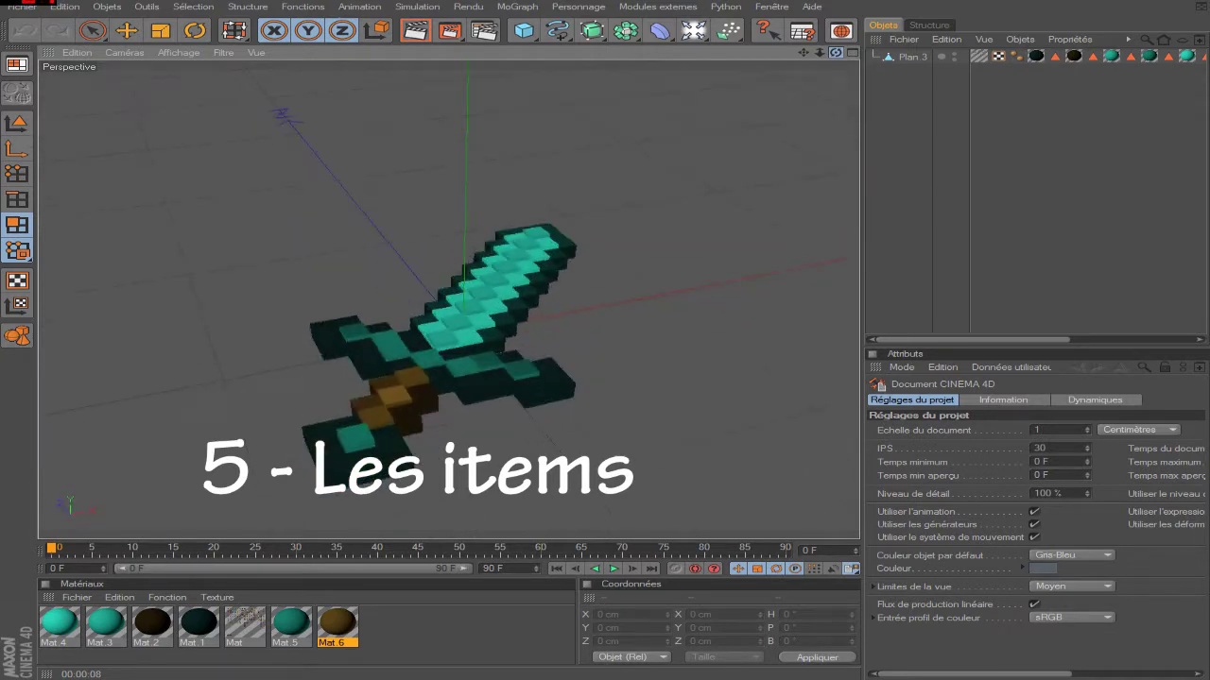
# Orbit and zoom around the diamond sword to inspect its blade and handle.
pyautogui.moveTo(846, 55); pyautogui.dragTo(847, 9)
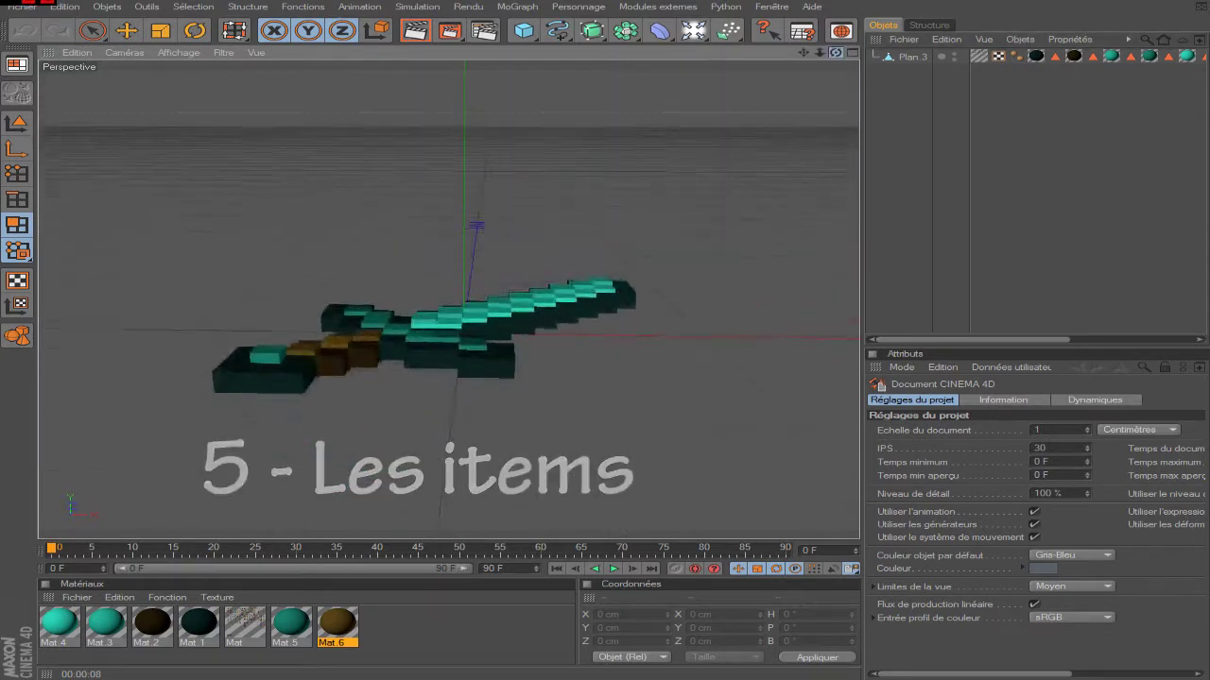
pyautogui.scroll(5, 449, 302)
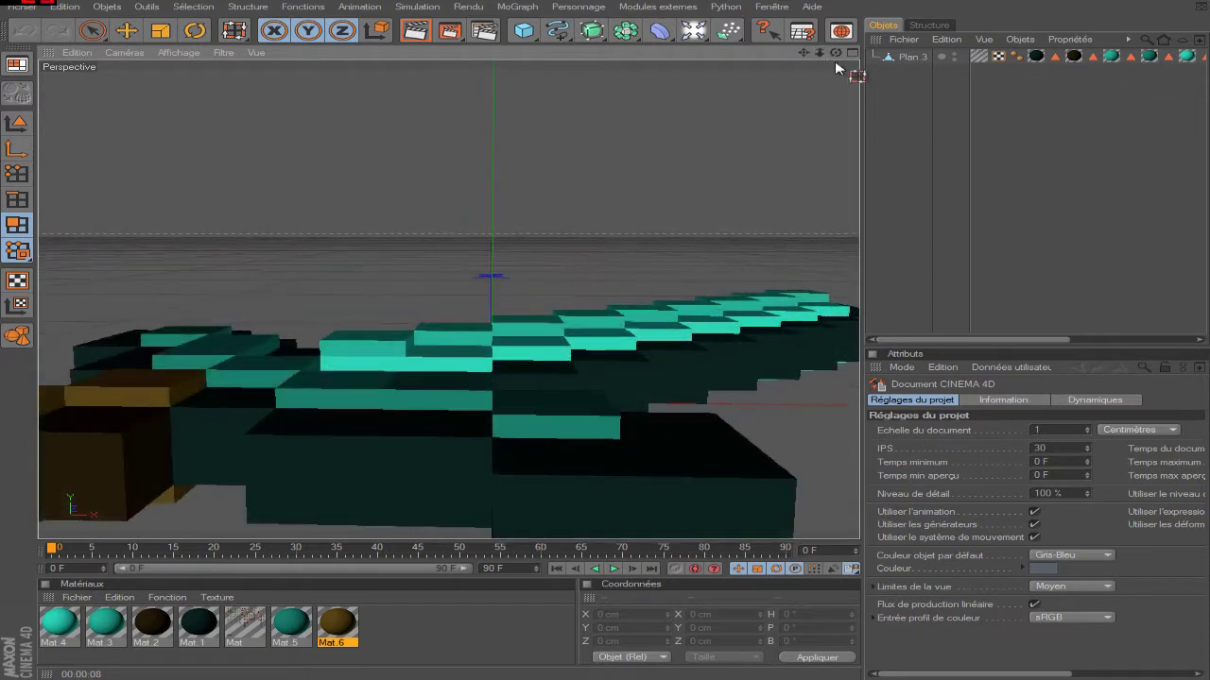
pyautogui.moveTo(834, 56); pyautogui.dragTo(835, 57)
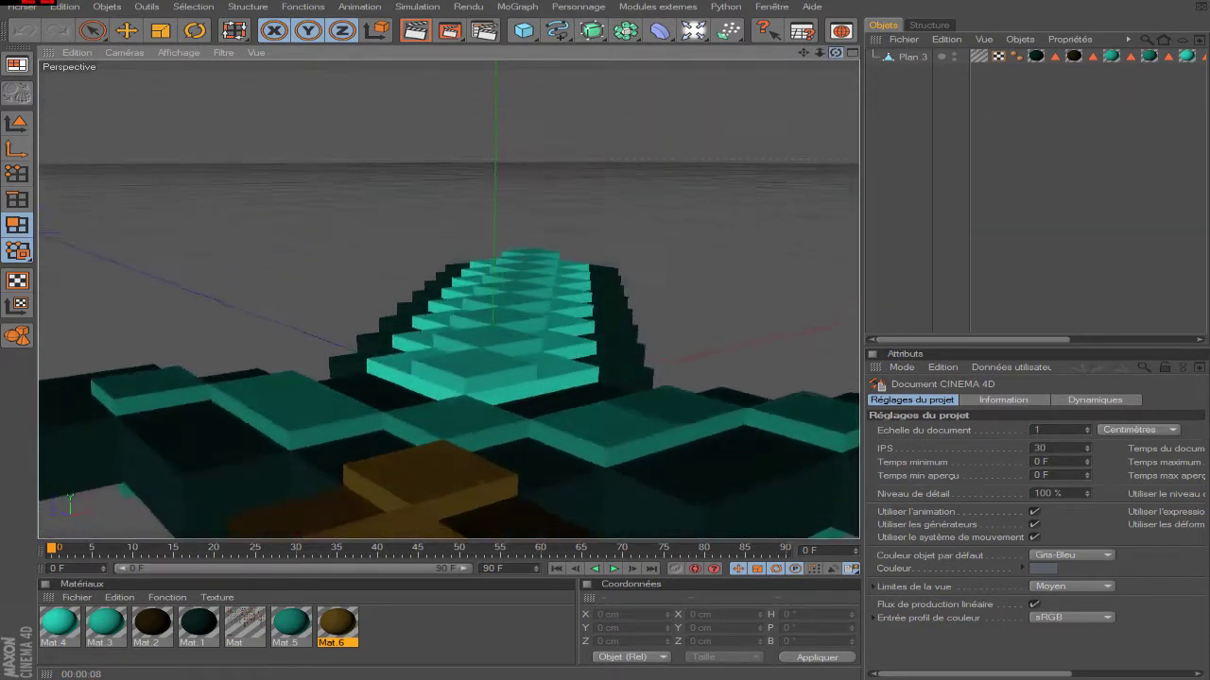
pyautogui.moveTo(835, 52); pyautogui.dragTo(796, 108)
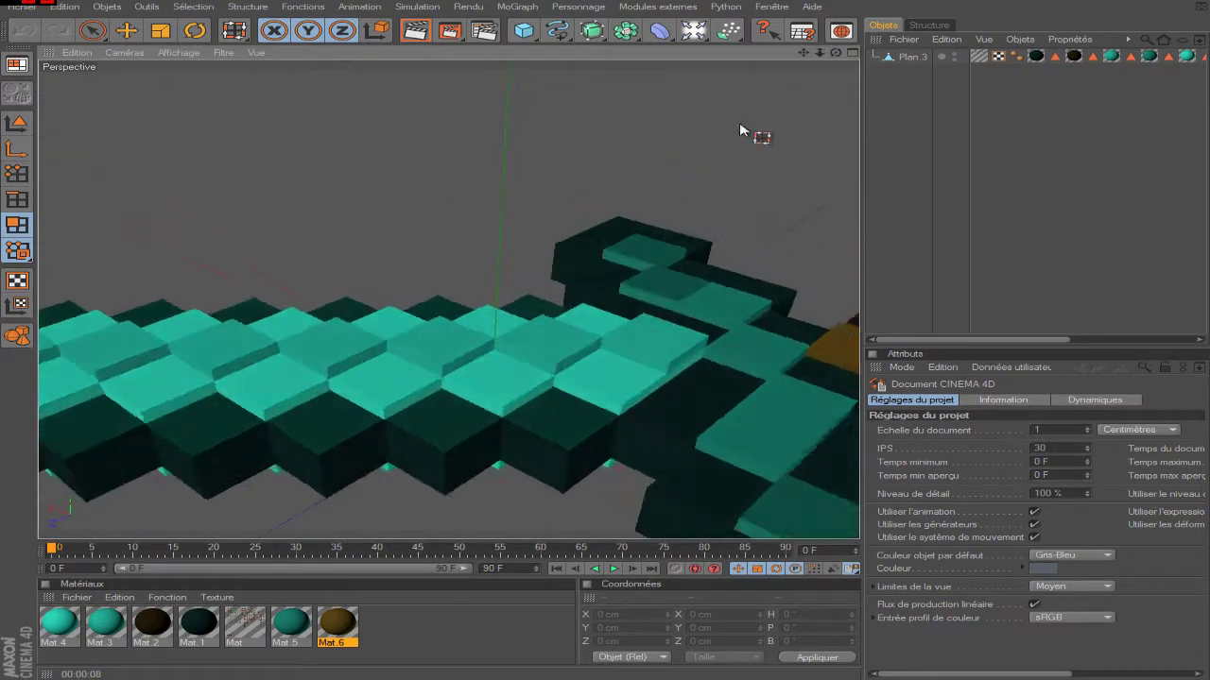
pyautogui.scroll(-5, 669, 168)
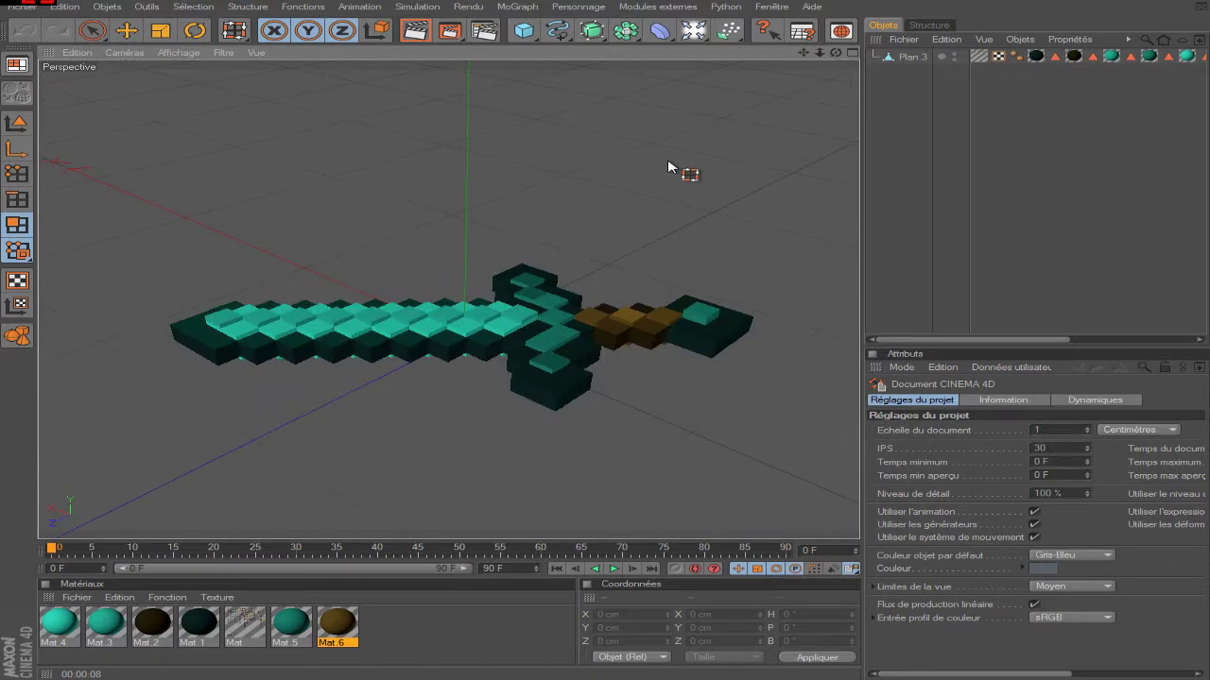
# Close épée diams.c4d, answering the save prompt.
pyautogui.click(20, 7)
pyautogui.click(84, 84)
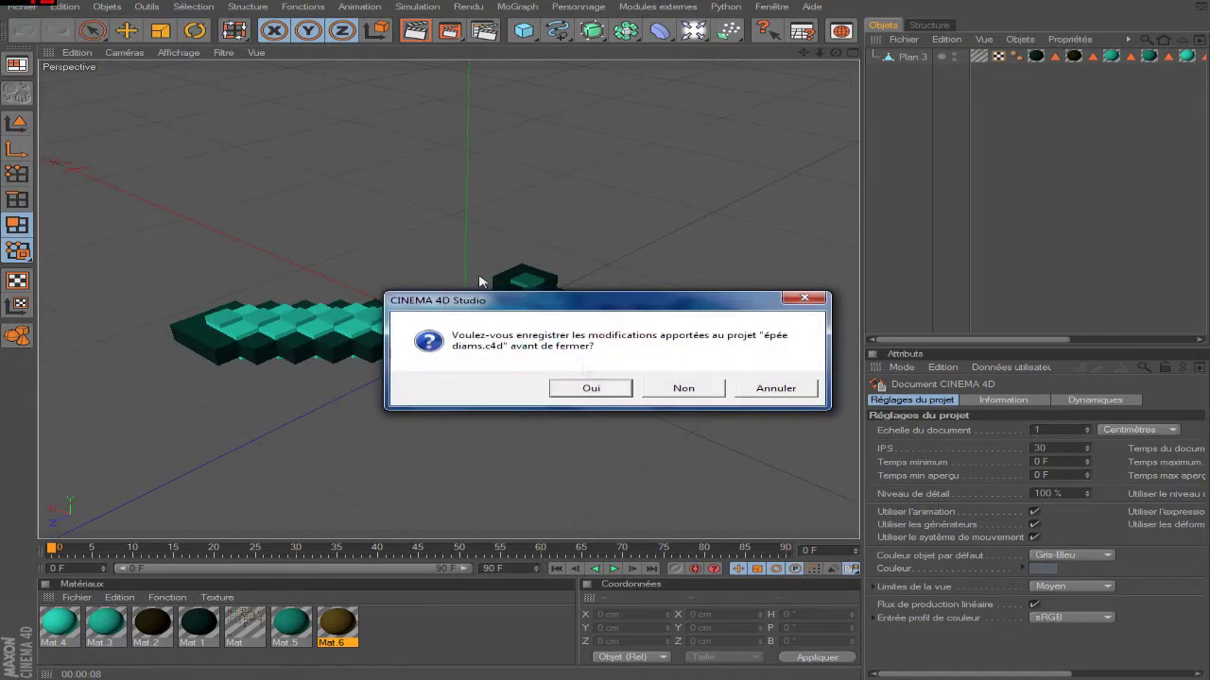
pyautogui.click(699, 393)
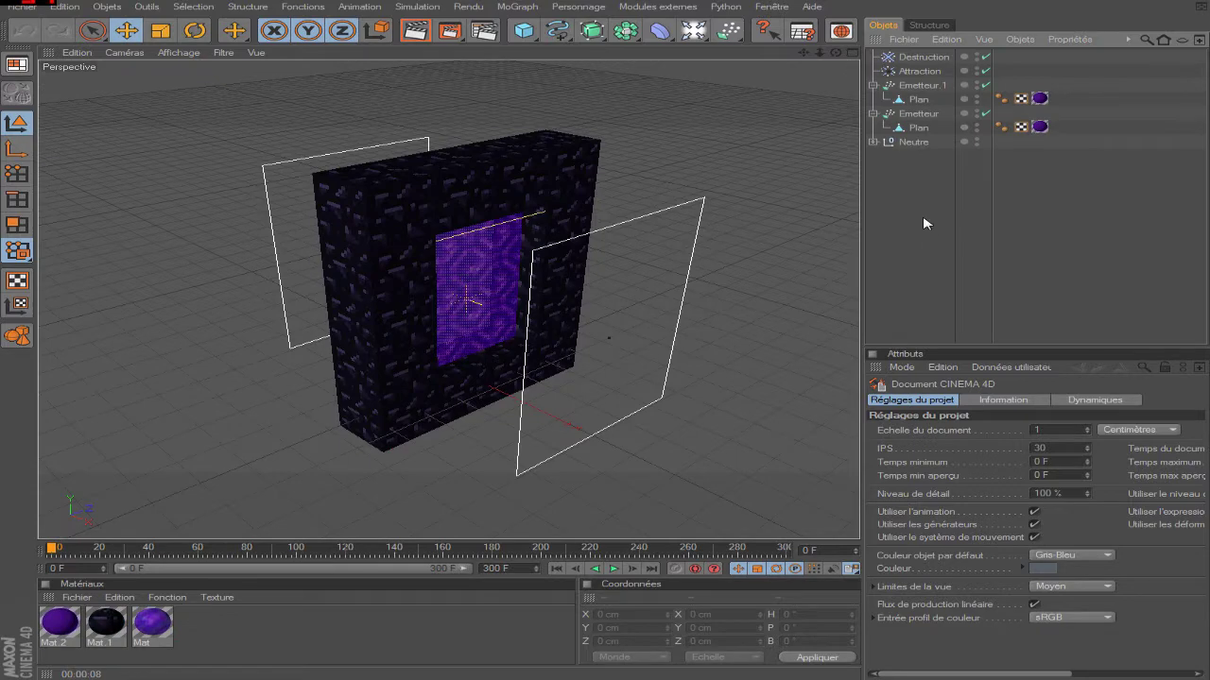
# Orbit, zoom and shift the view so the nether portal sits centre-right.
pyautogui.moveTo(836, 52)
pyautogui.mouseDown()
pyautogui.moveTo(879, 57)
pyautogui.moveTo(704, 63)
pyautogui.mouseUp()
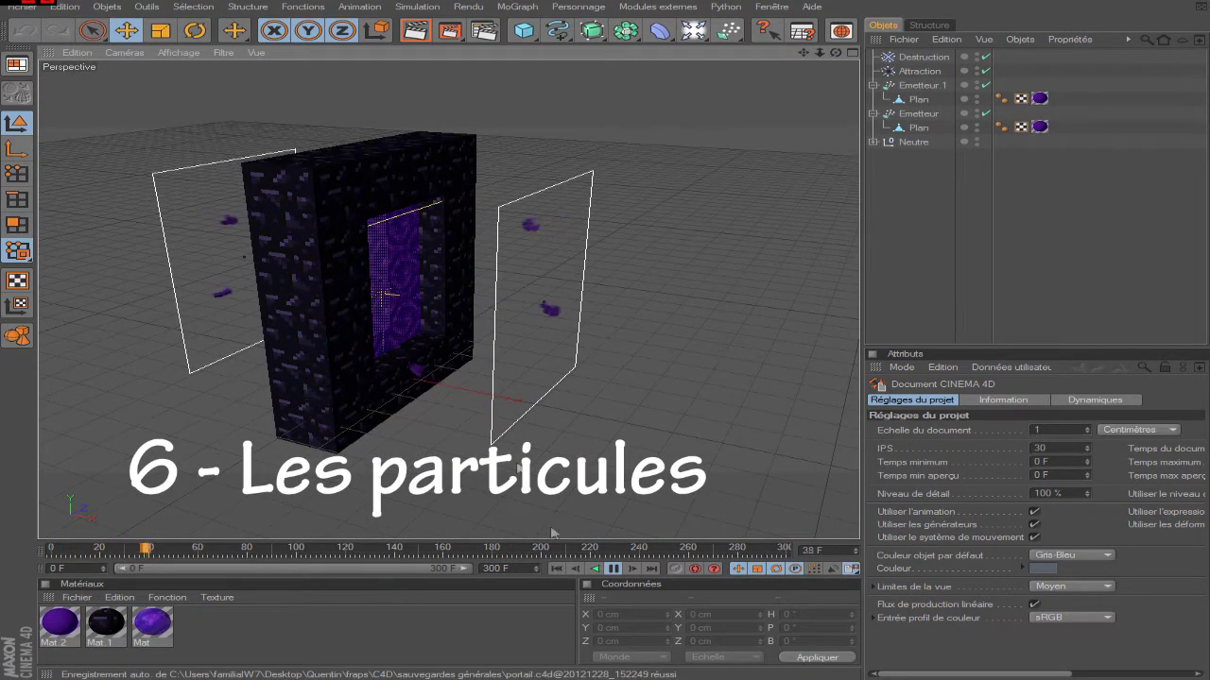
pyautogui.scroll(3, 561, 217)
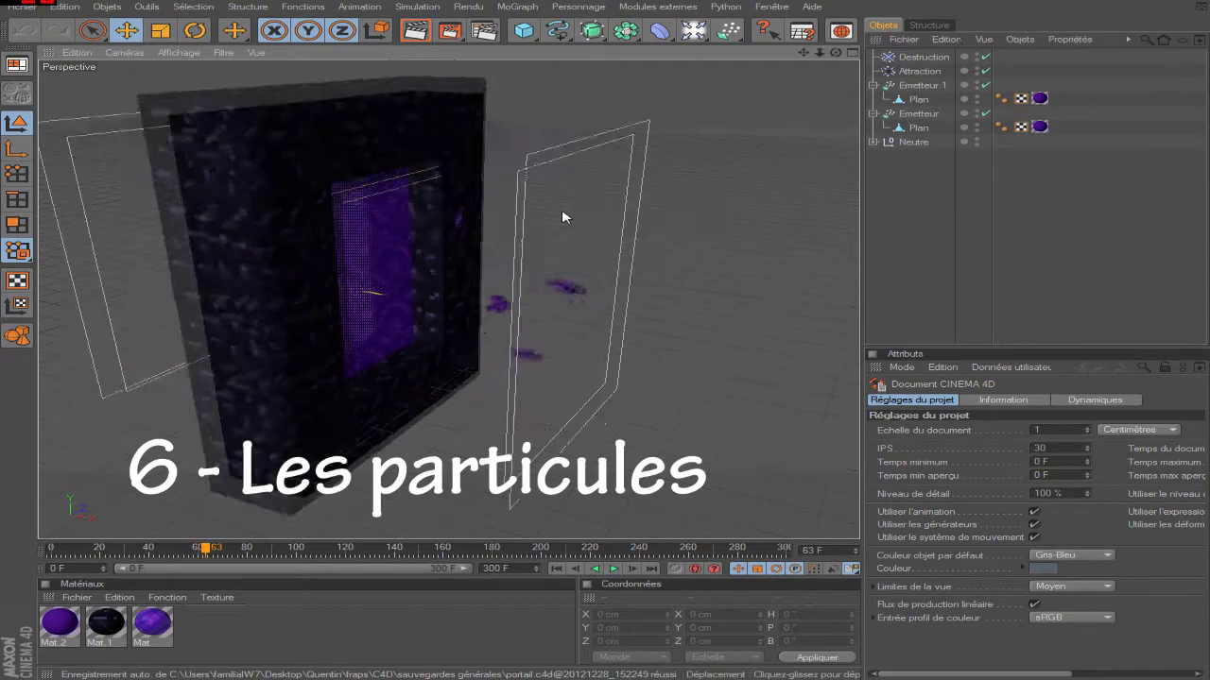
pyautogui.scroll(2, 562, 217)
pyautogui.moveTo(805, 54)
pyautogui.mouseDown()
pyautogui.moveTo(879, 55)
pyautogui.moveTo(835, 53)
pyautogui.mouseUp()
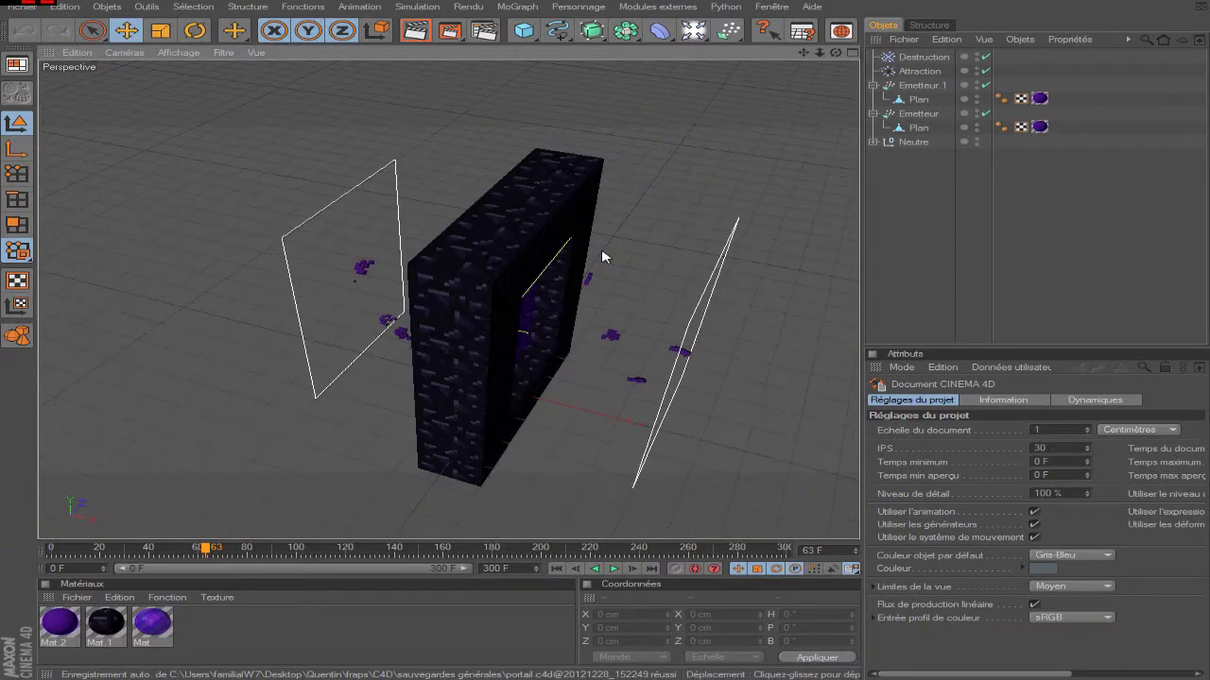
pyautogui.scroll(2, 603, 257)
# Show the Attraction modifier's settings, then pan and zoom out to frame the portal and both emitter planes.
pyautogui.click(918, 71)
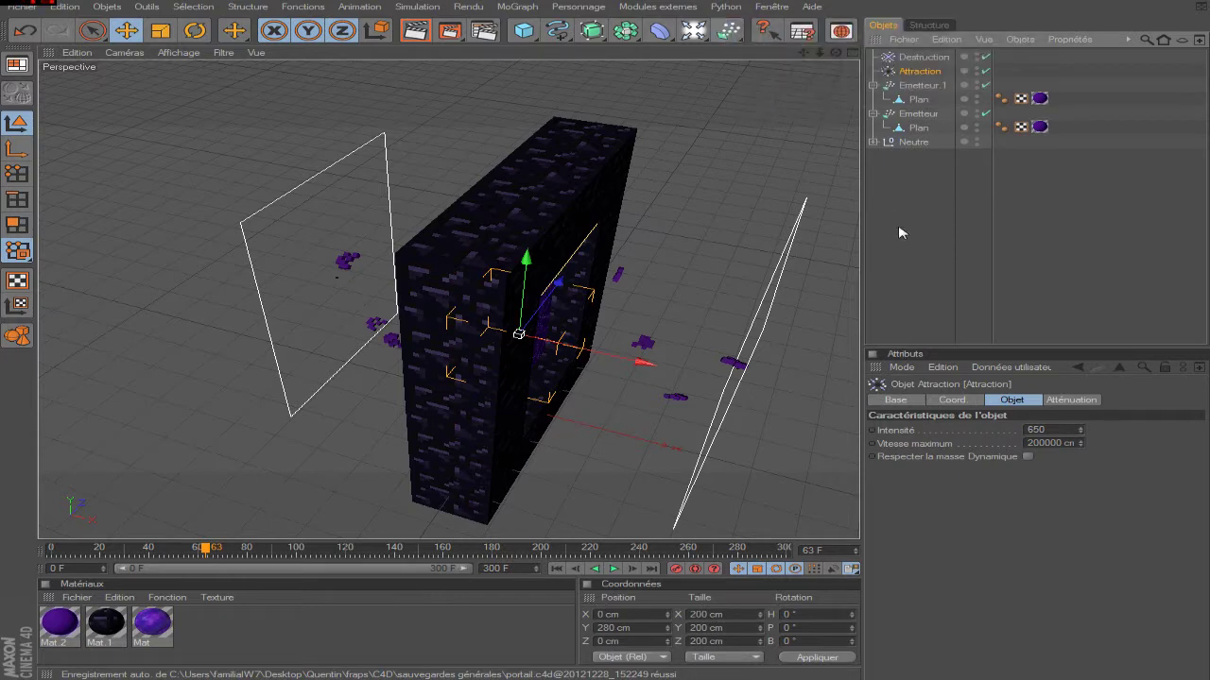
pyautogui.click(734, 243)
pyautogui.scroll(-3, 734, 243)
pyautogui.moveTo(808, 57)
pyautogui.mouseDown()
pyautogui.moveTo(842, 56)
pyautogui.moveTo(822, 58)
pyautogui.mouseUp()
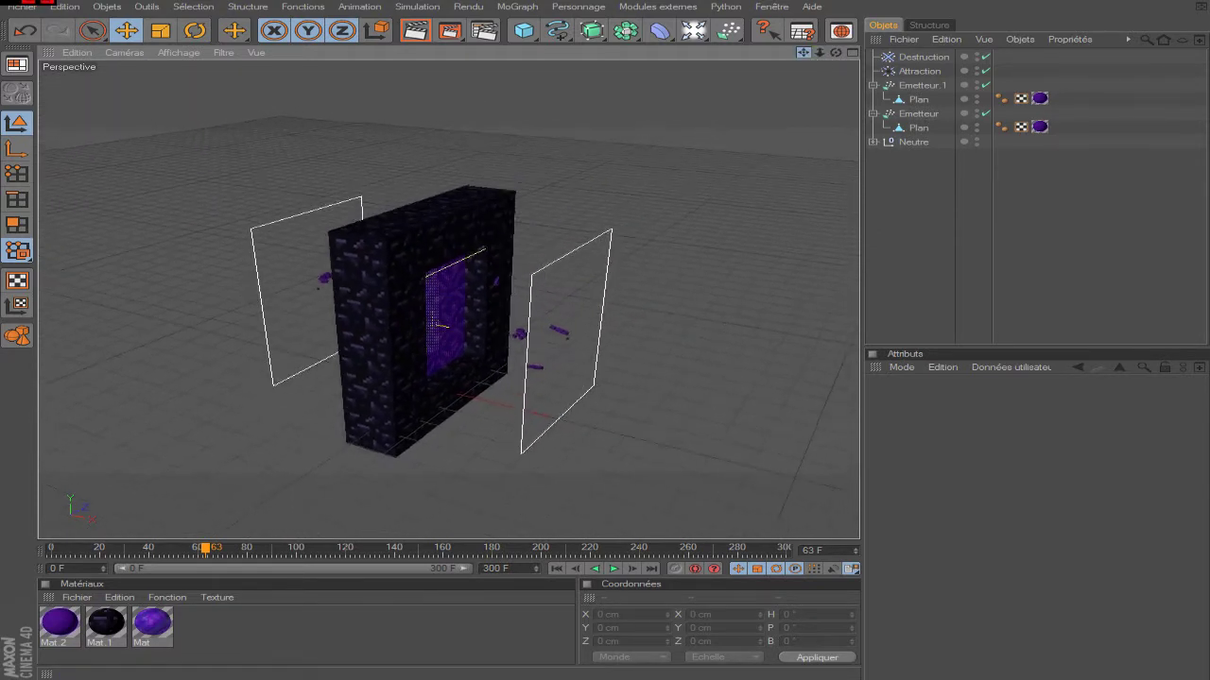
pyautogui.scroll(3, 583, 256)
pyautogui.scroll(3, 667, 130)
pyautogui.moveTo(819, 52); pyautogui.dragTo(822, 55)
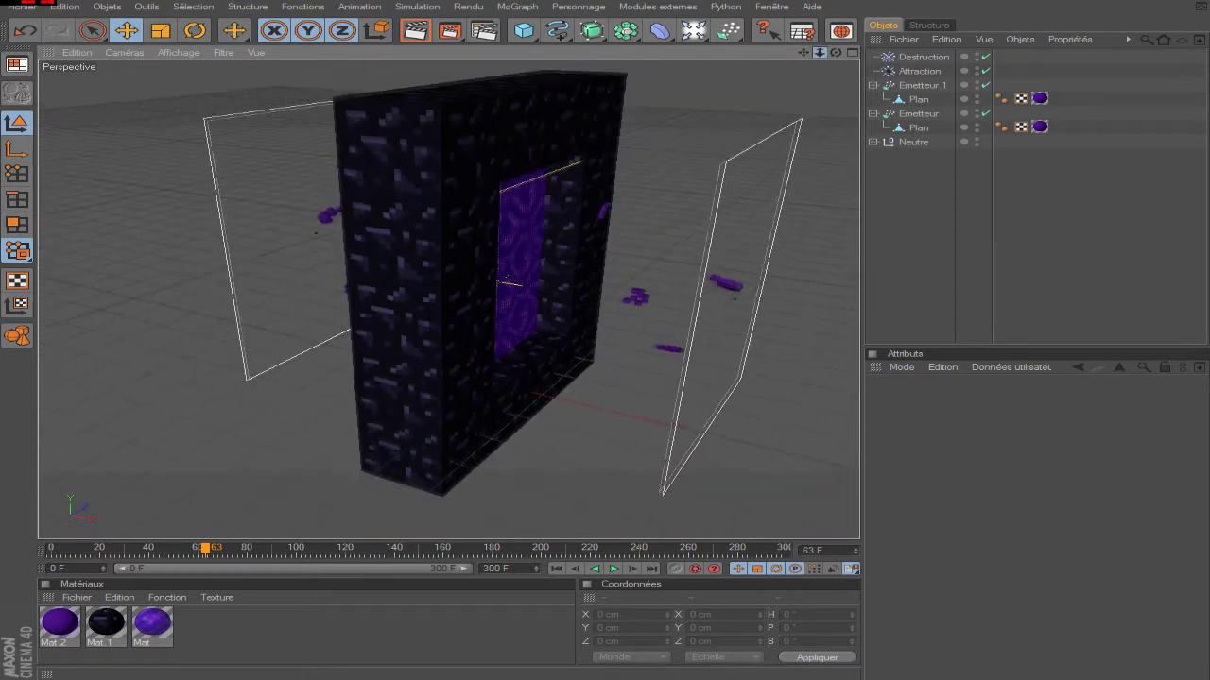
pyautogui.click(904, 173)
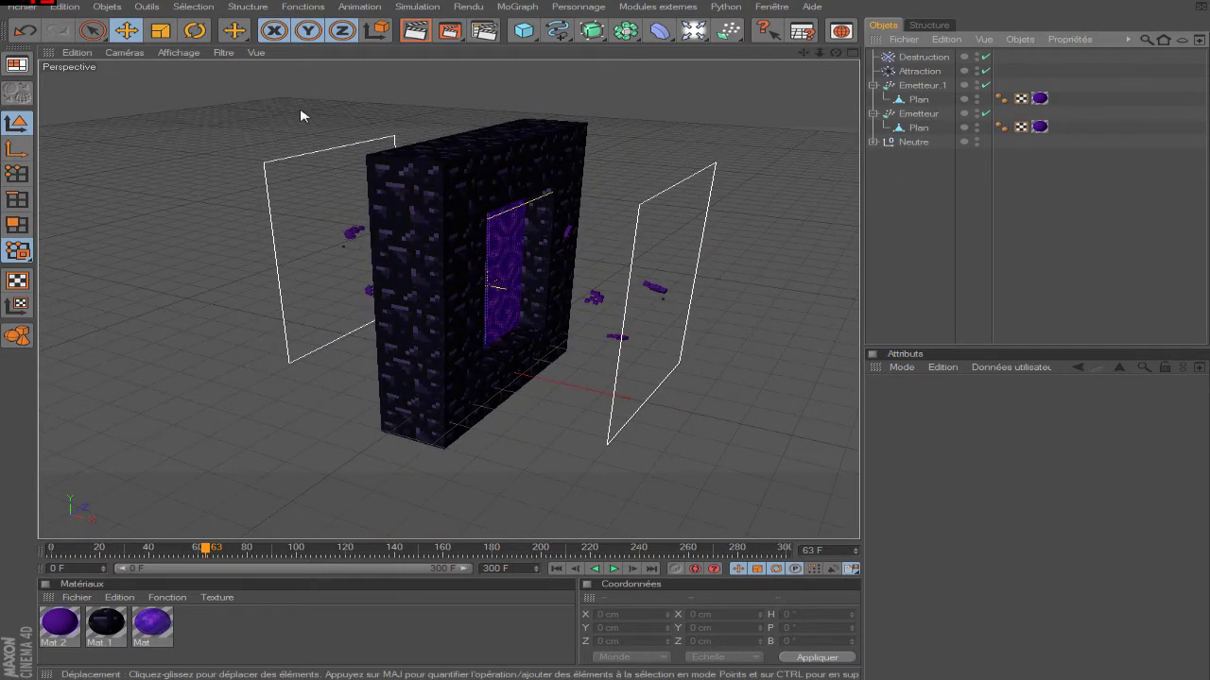